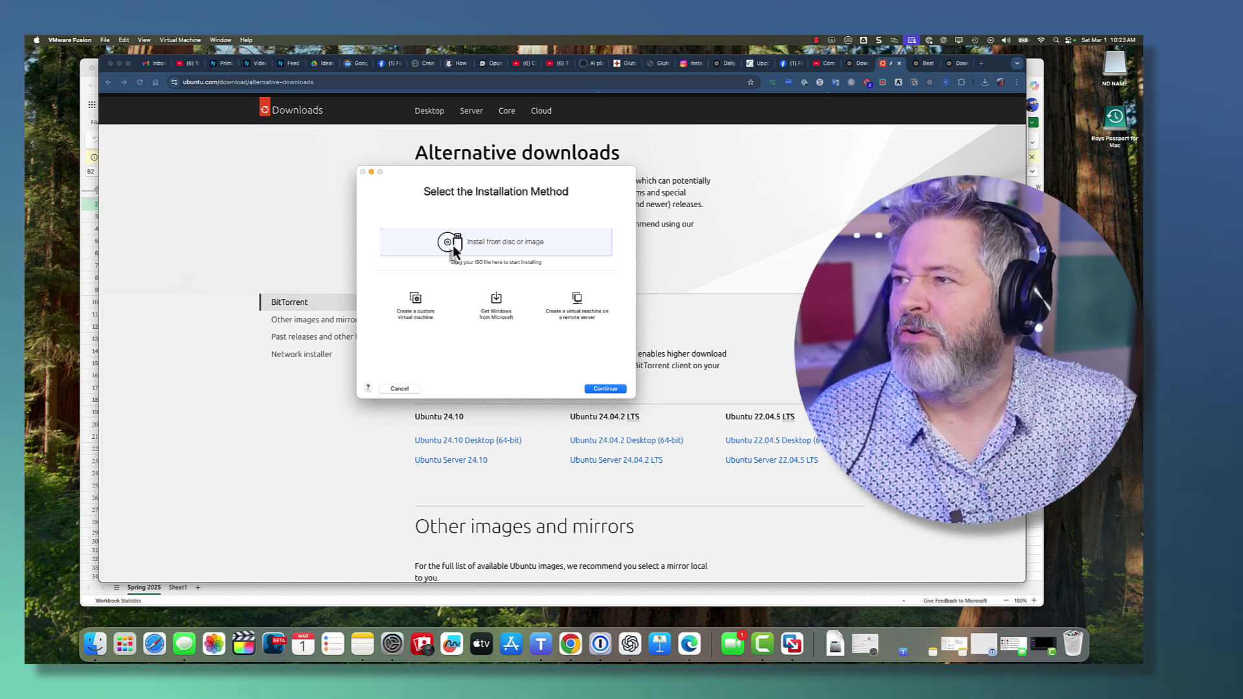
Step: Reopen the new-VM installation method chooser via File > New and centre it on screen
left_click(399, 388)
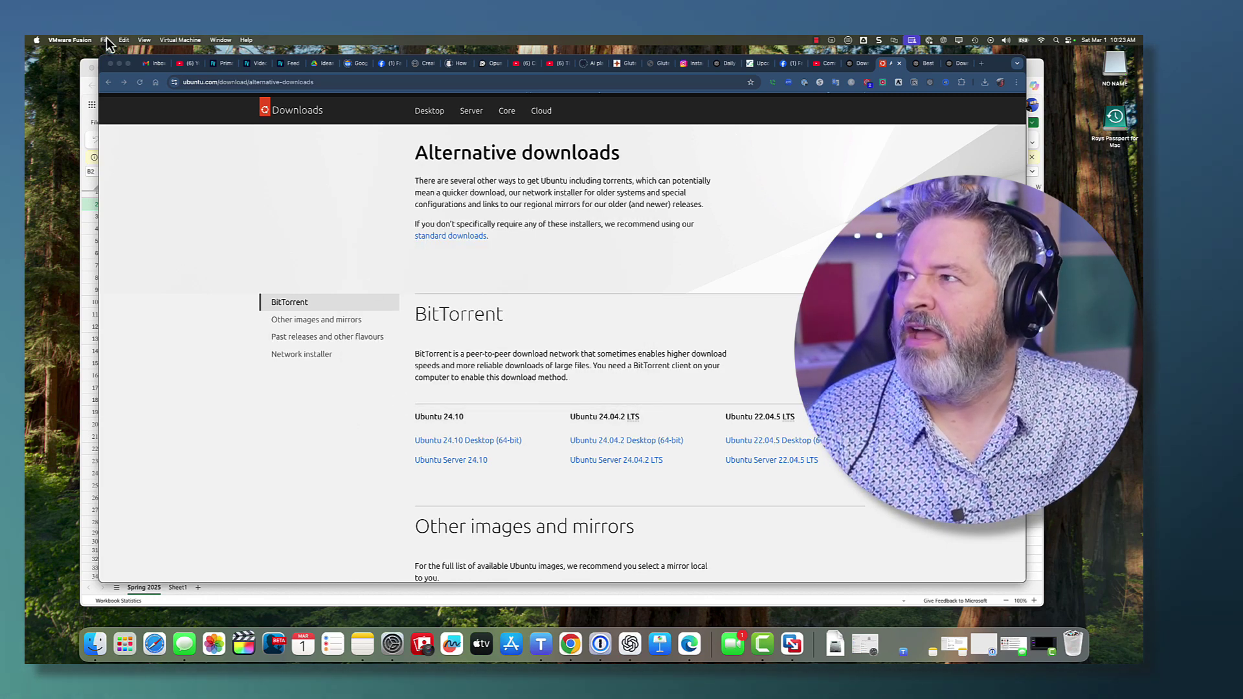
left_click(81, 41)
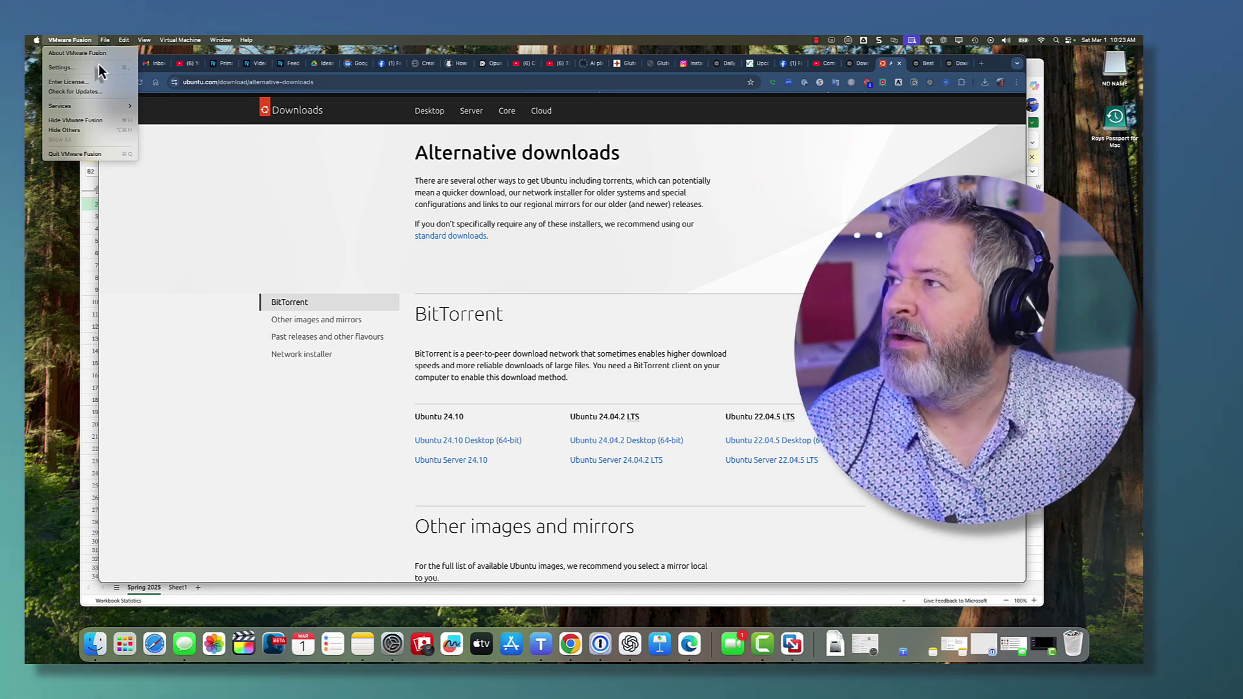
left_click(109, 53)
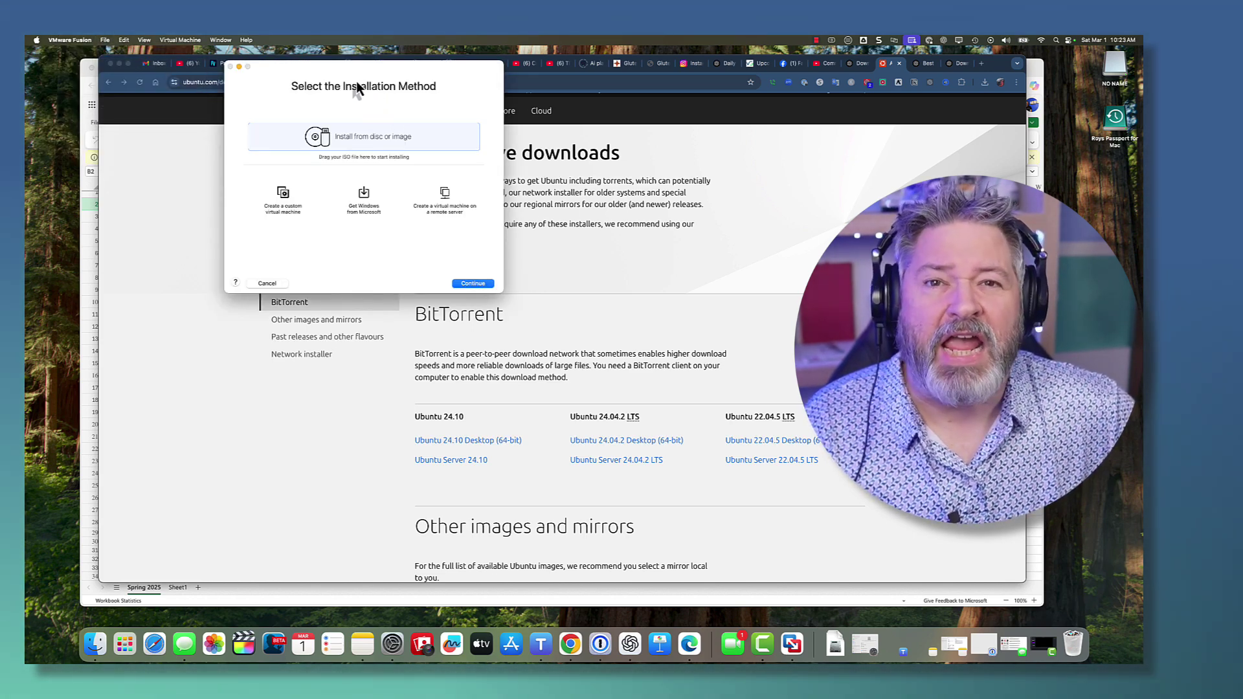
left_click_drag(360, 79, 514, 171)
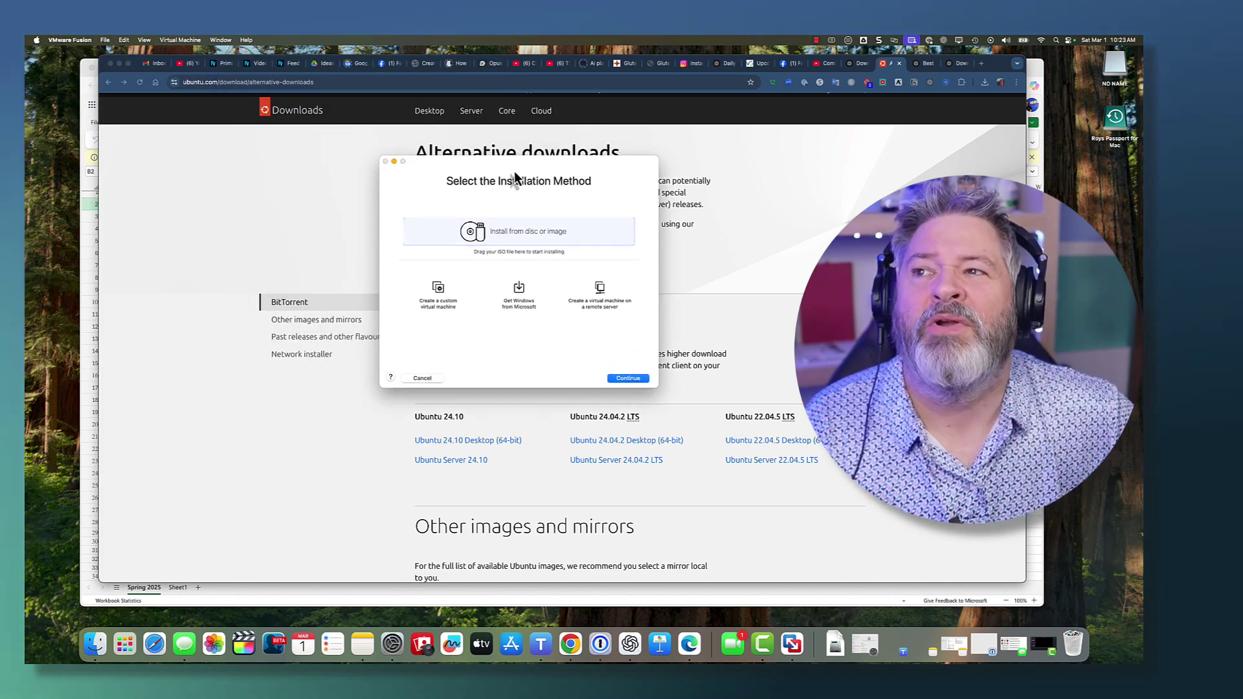
Step: Bring Chrome's Ubuntu alternative downloads page forward and scroll to the Ubuntu 24.10 links
left_click(794, 194)
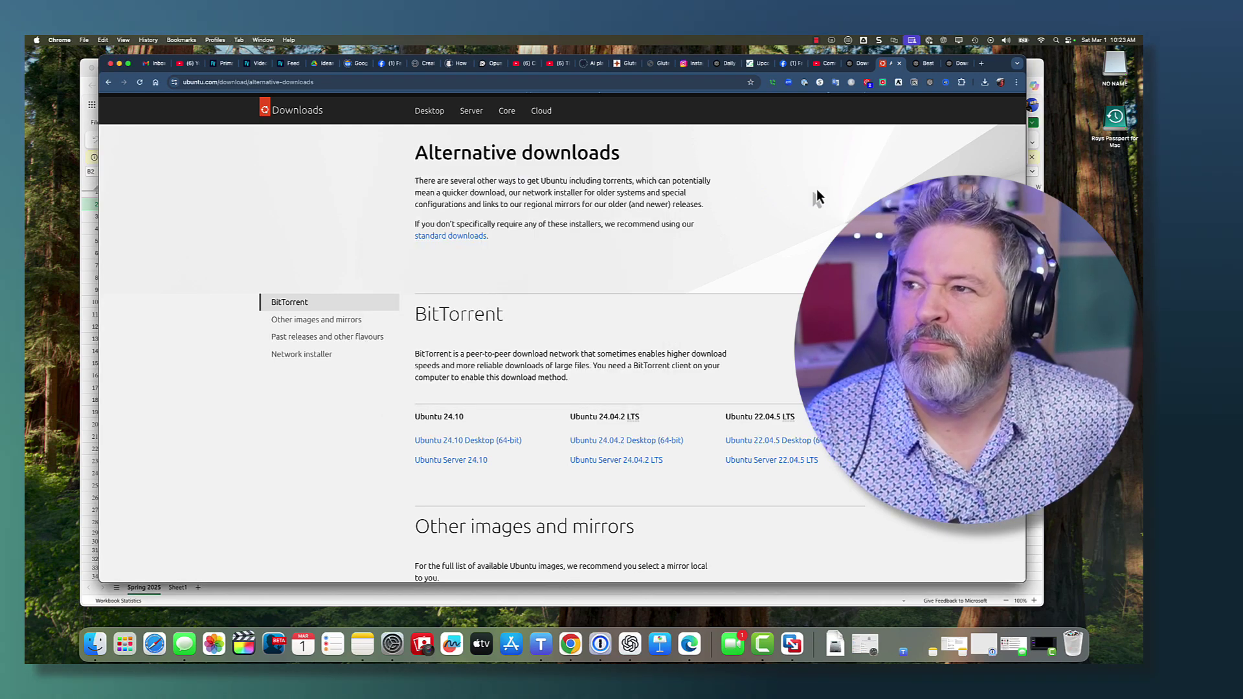
scroll(702, 227, "down", 3)
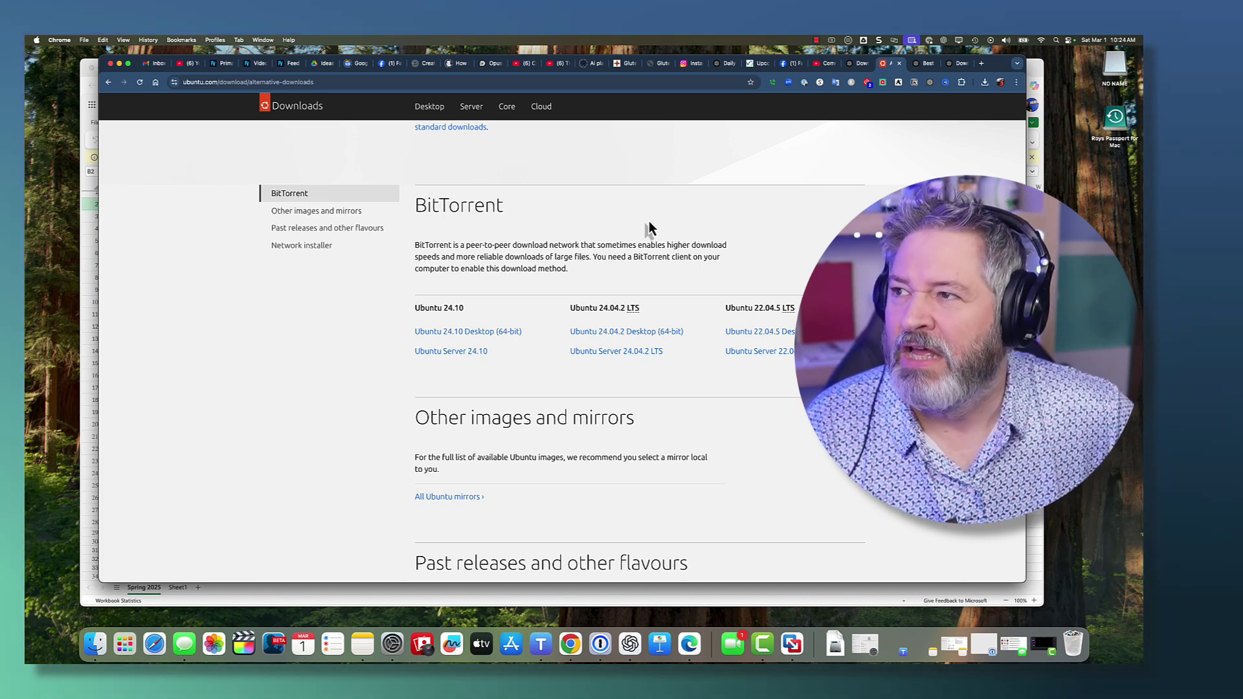
scroll(277, 162, "down", 1)
left_click(342, 82)
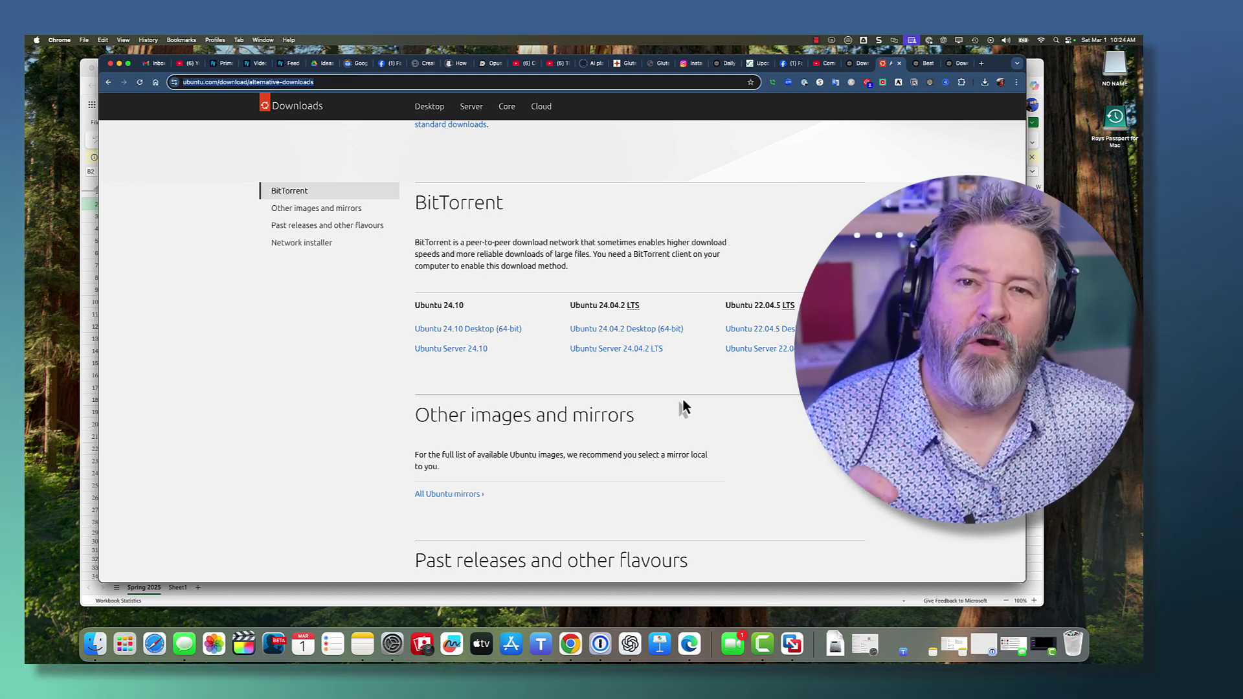
scroll(709, 519, "up", 1)
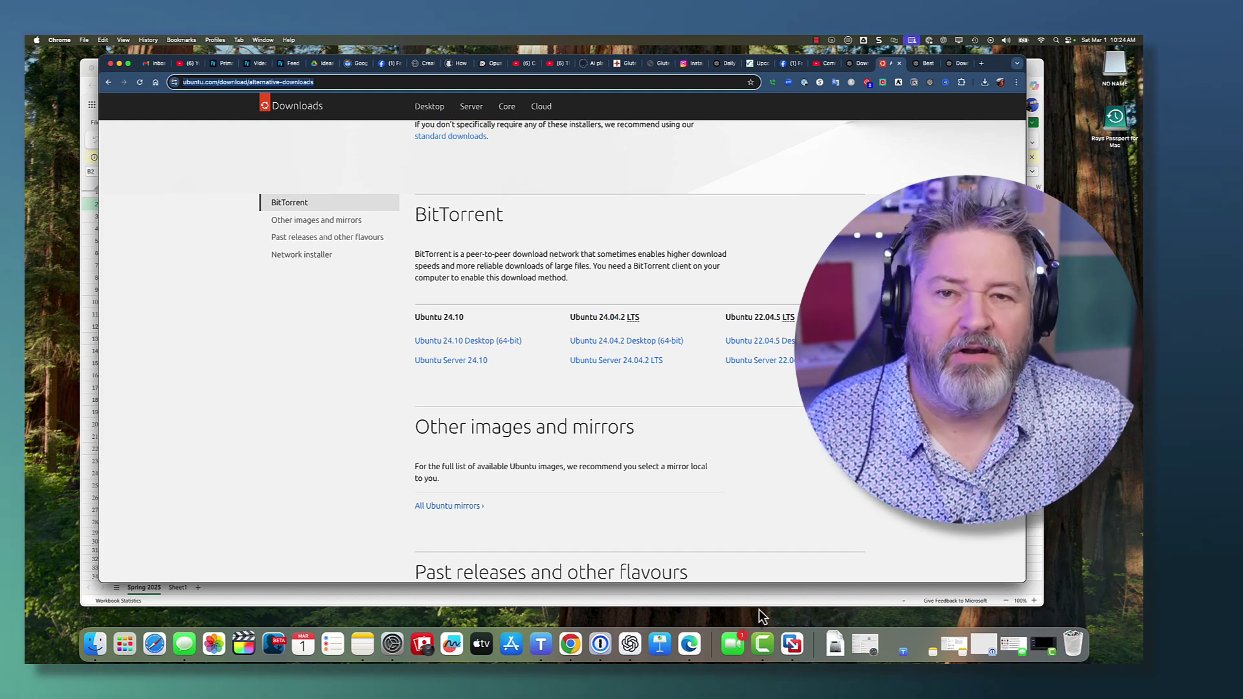
Step: Drop ubuntu-24.10-desktop-arm64.iso from Downloads into the wizard and continue to the 4 GB/20 GB summary
left_click(803, 645)
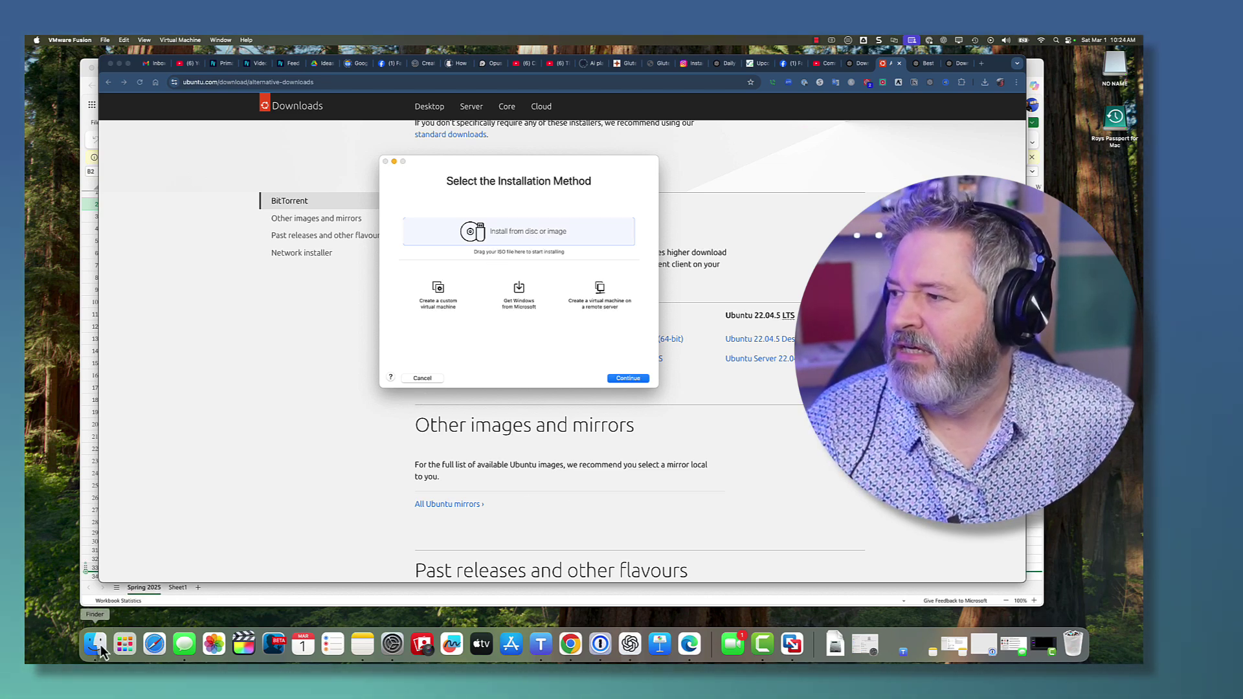
left_click(99, 646)
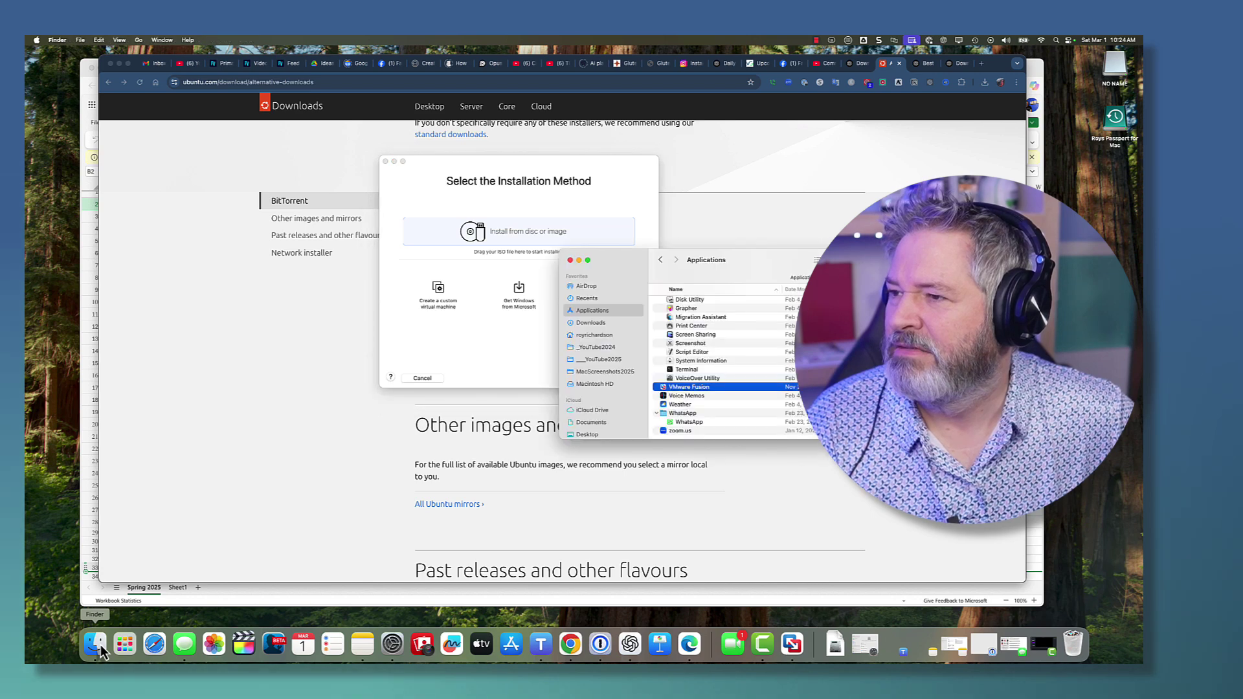
left_click(593, 323)
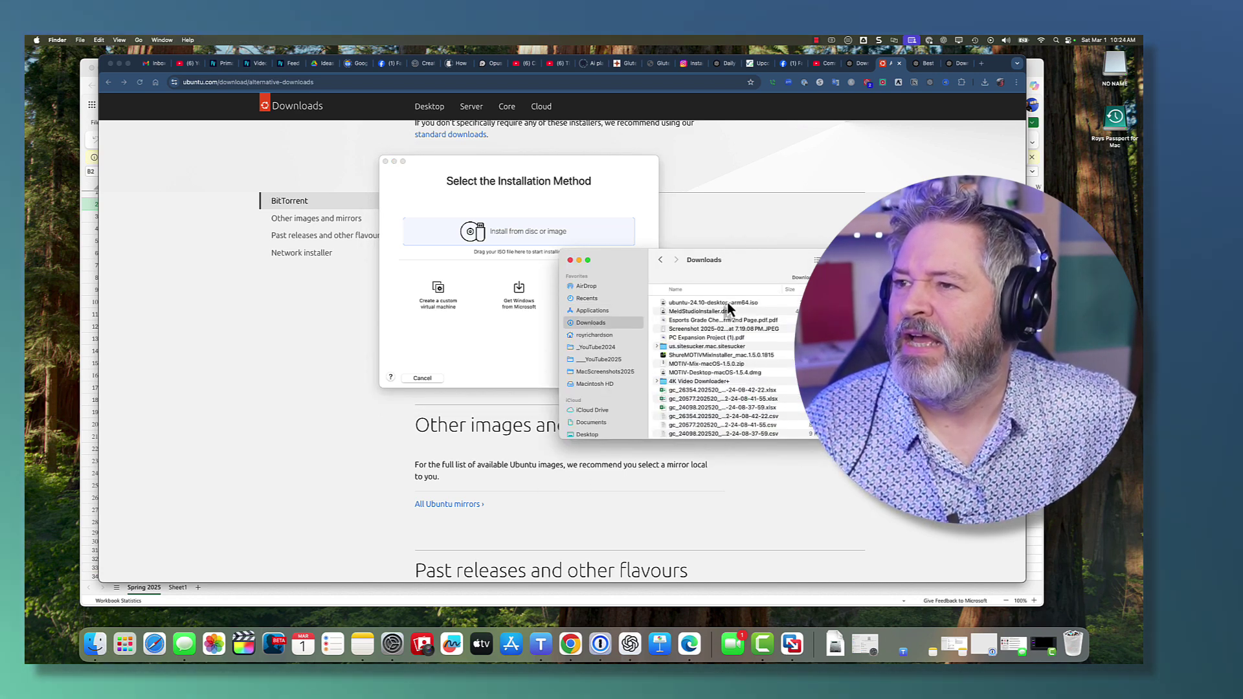
left_click_drag(728, 301, 534, 238)
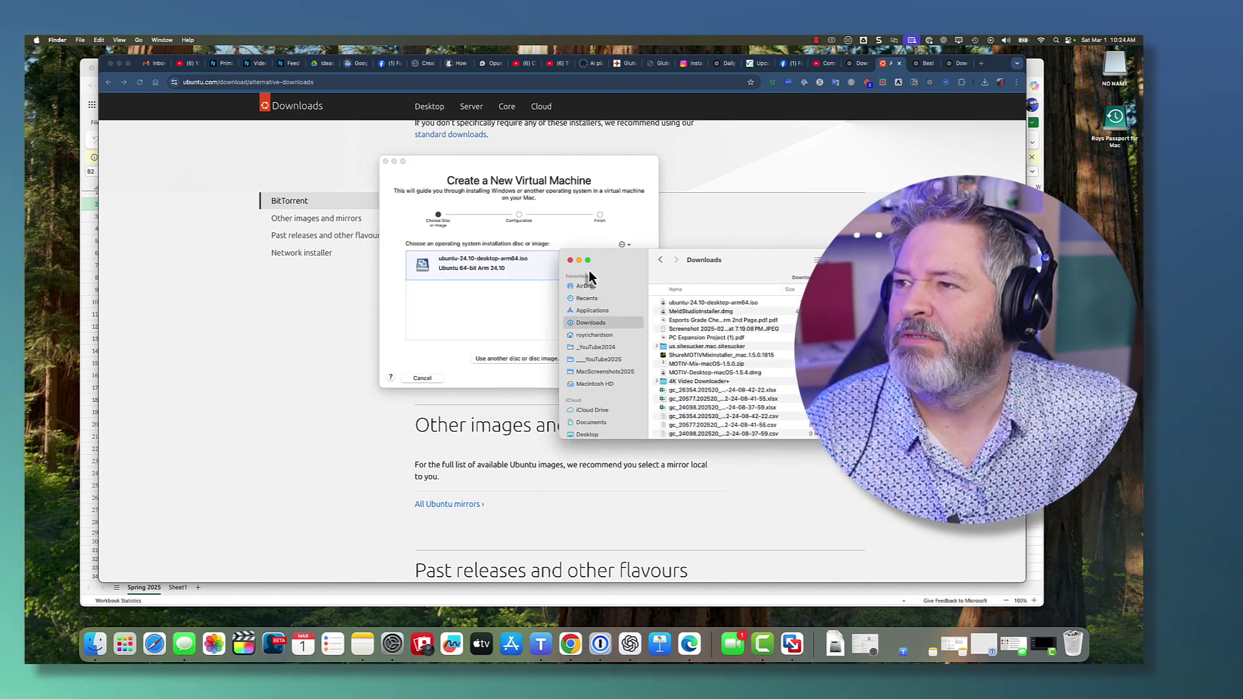
left_click(578, 260)
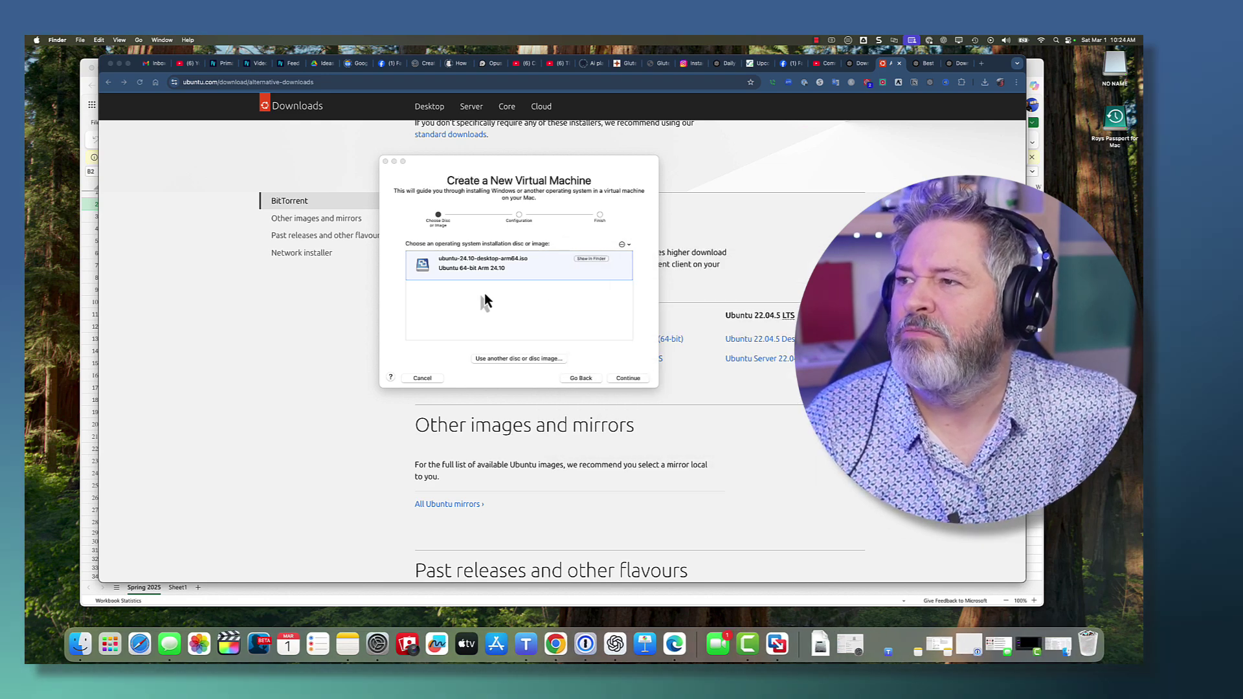
left_click(628, 379)
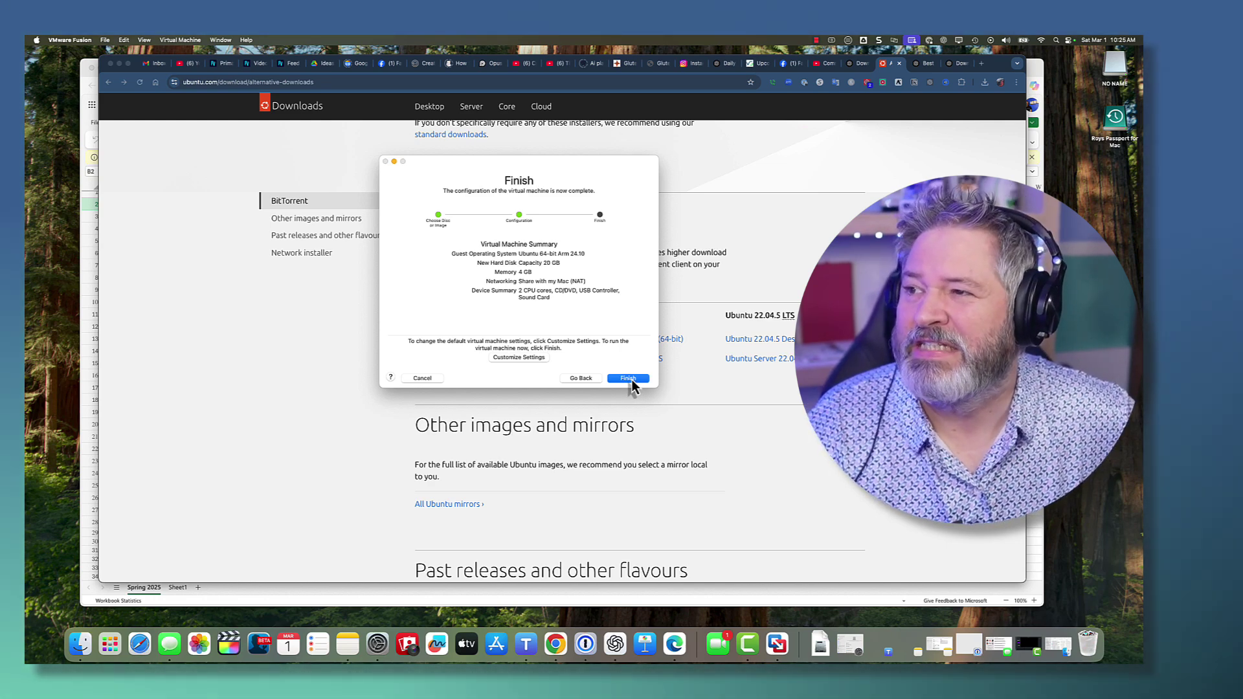
Step: Save the VM as Ubuntu 64-bit Arm 24.10, keeping its network on Share with my Mac
left_click(530, 360)
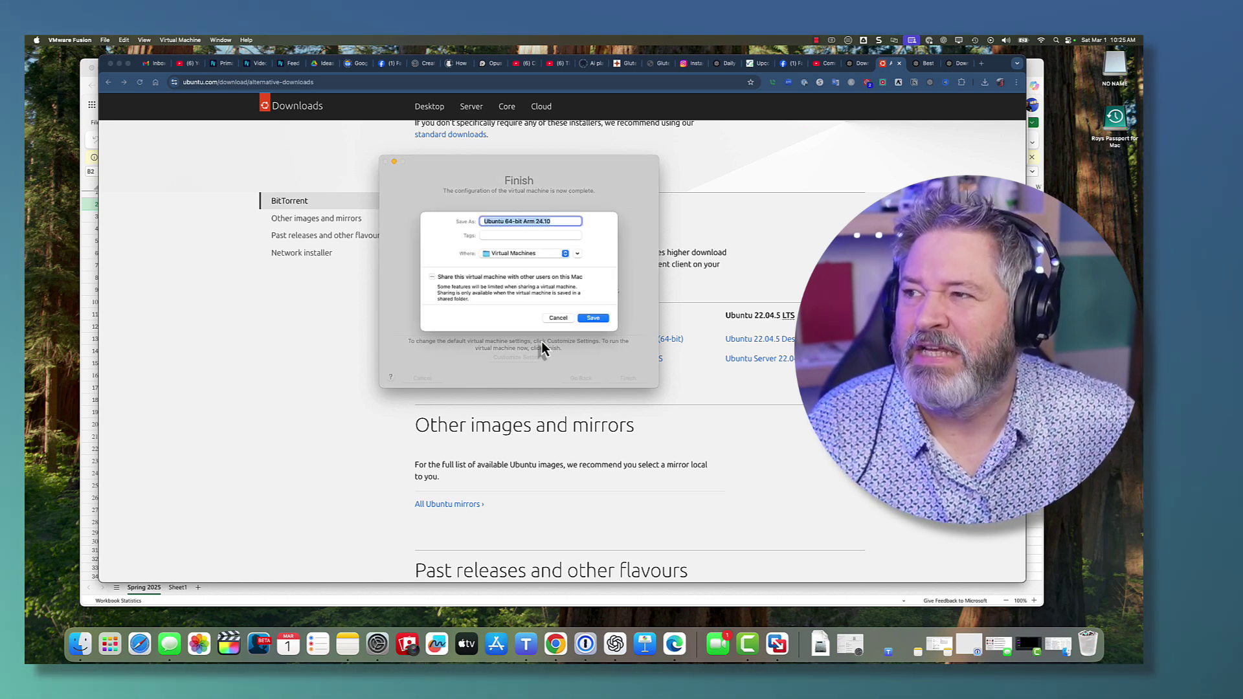
left_click(593, 318)
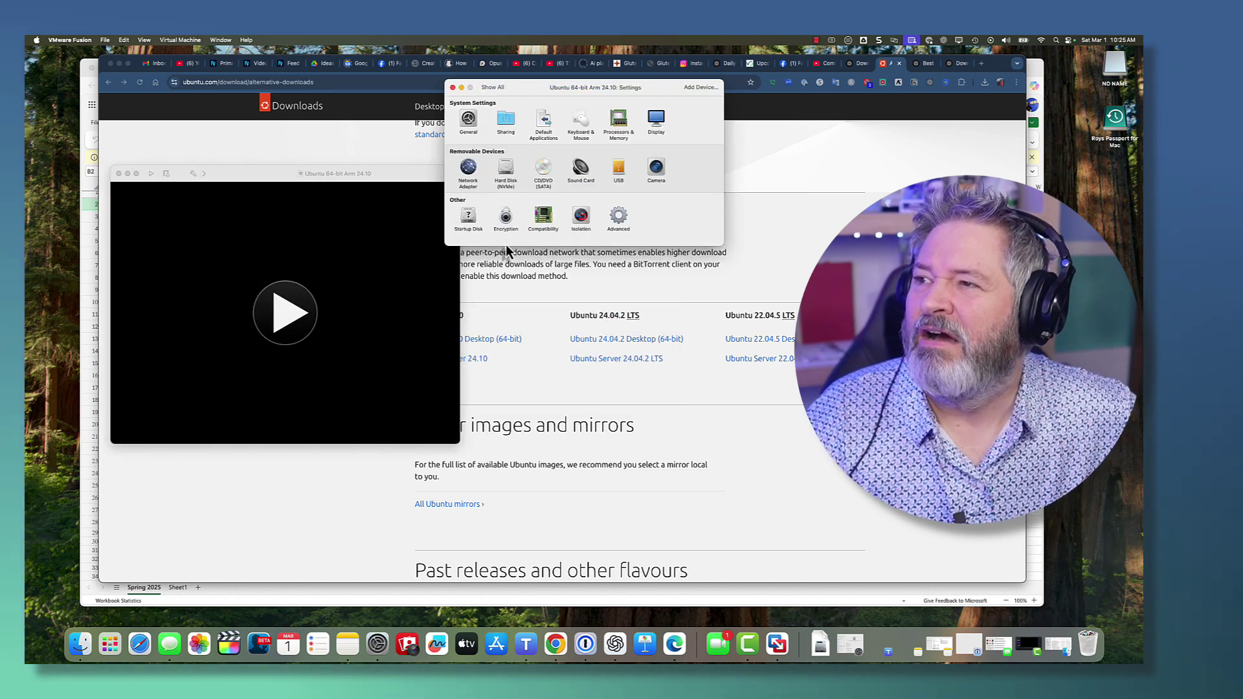
scroll(509, 263, "down", 1)
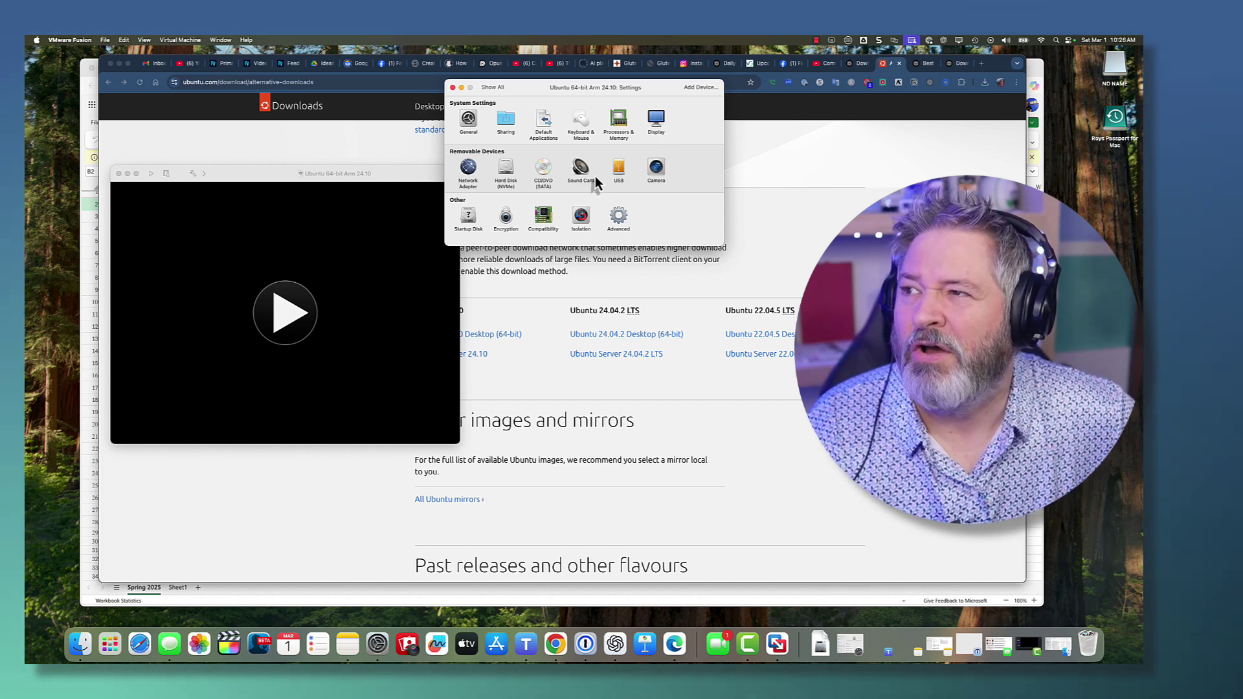
left_click(469, 170)
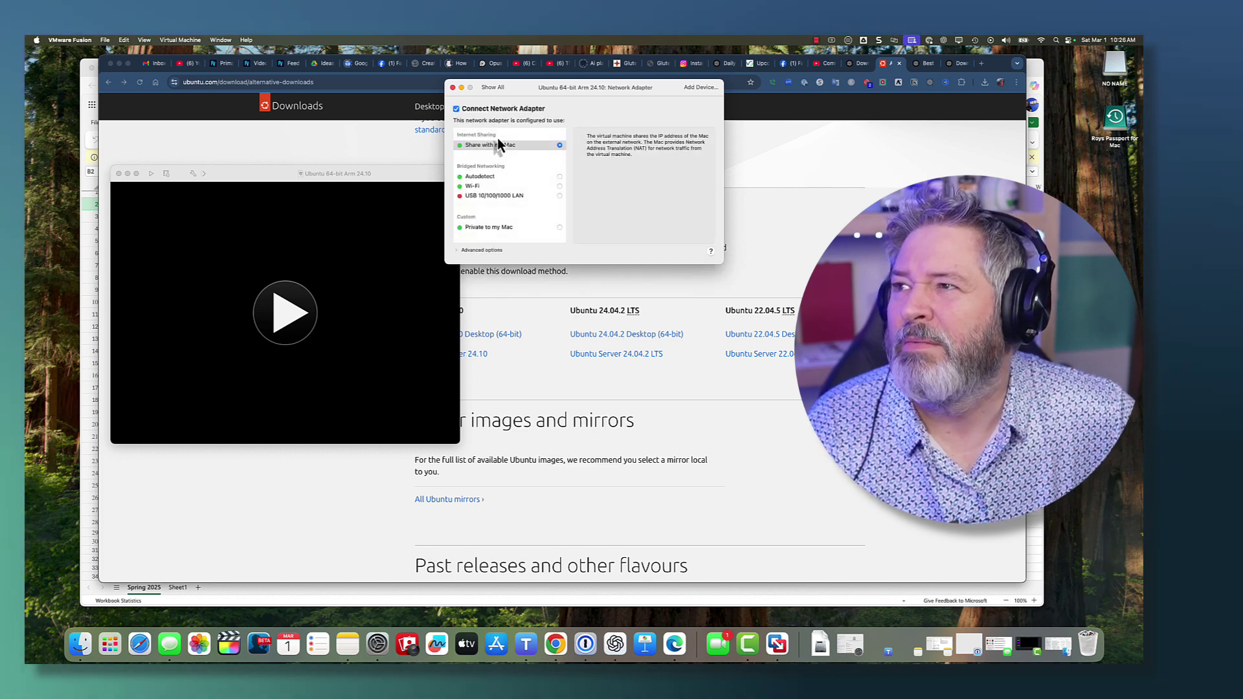
left_click(453, 89)
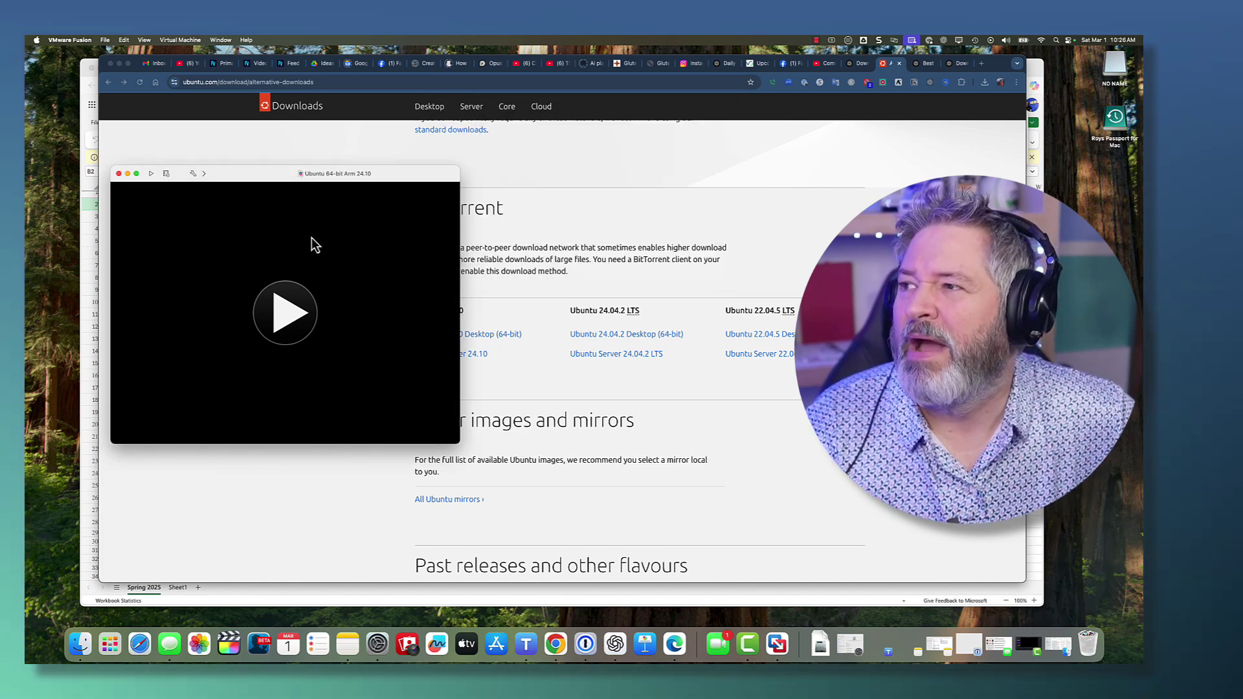
Step: Power on the VM, boot Try or Install Ubuntu, and release the mouse to the Mac
left_click(287, 316)
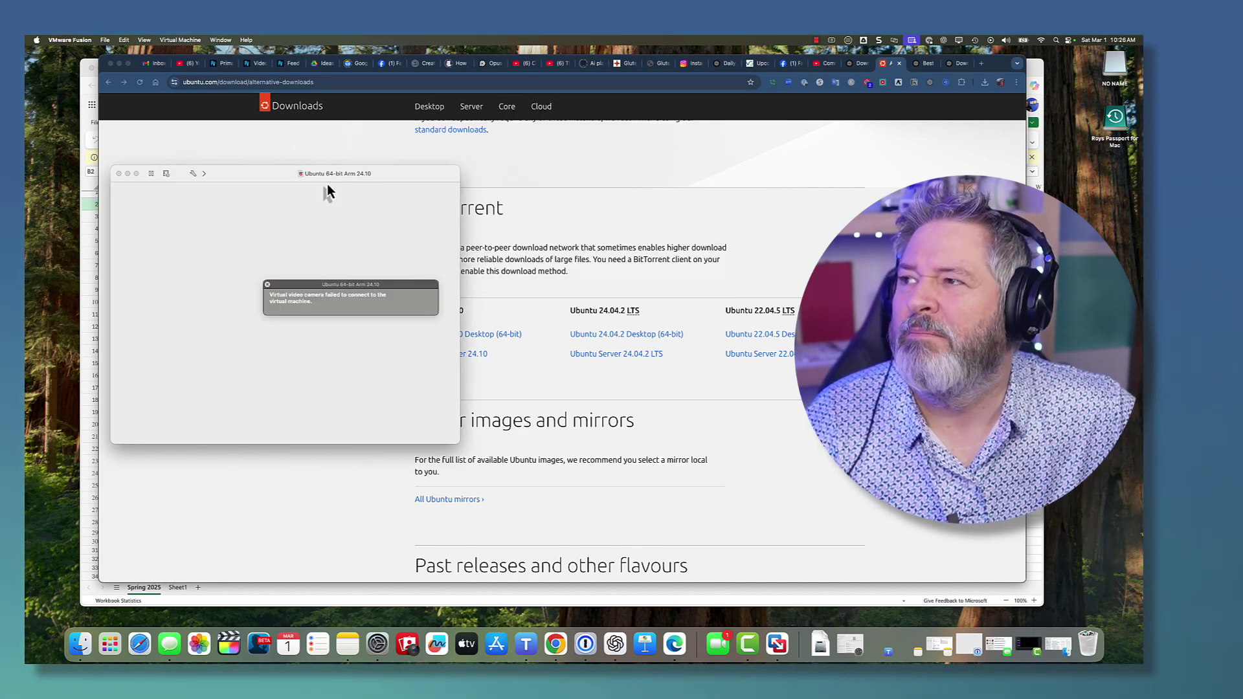
left_click_drag(328, 181, 547, 184)
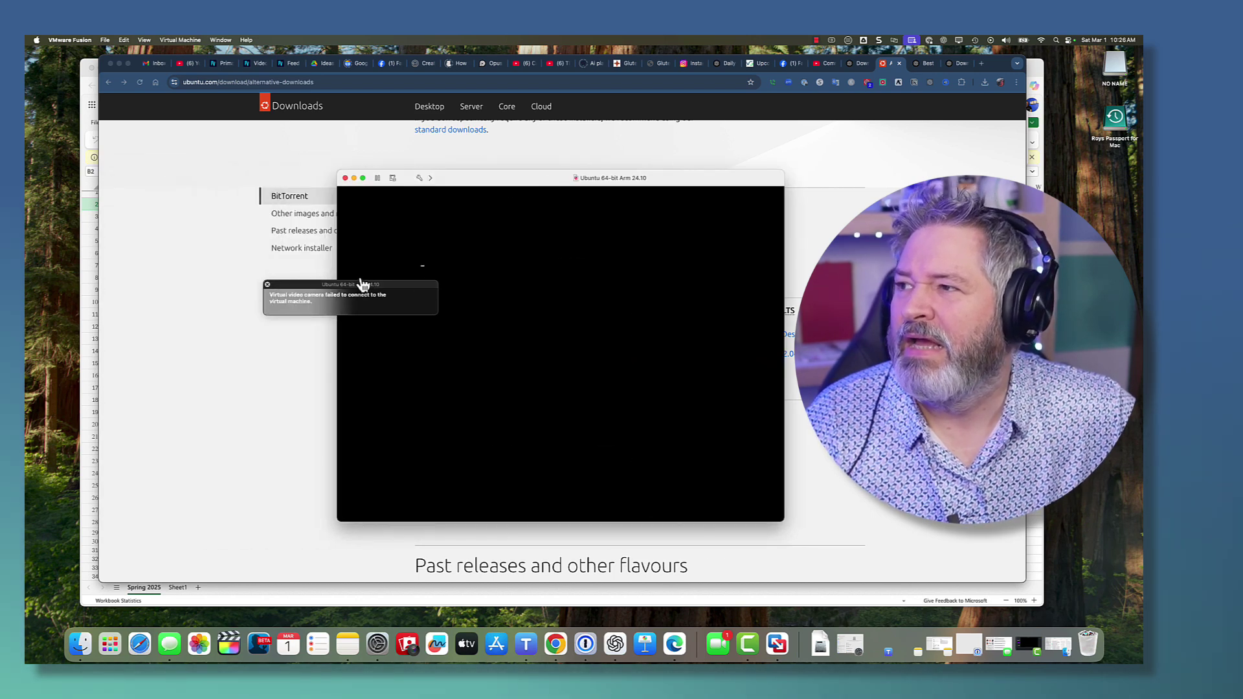
left_click(569, 300)
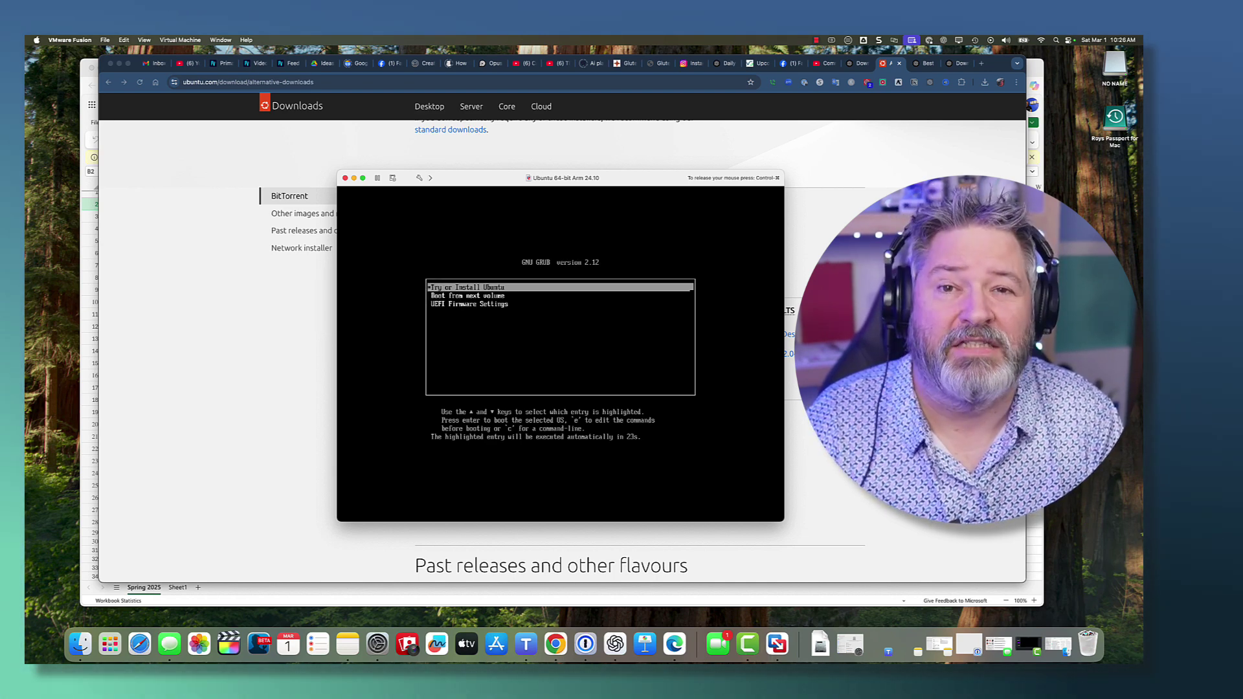
key("Return")
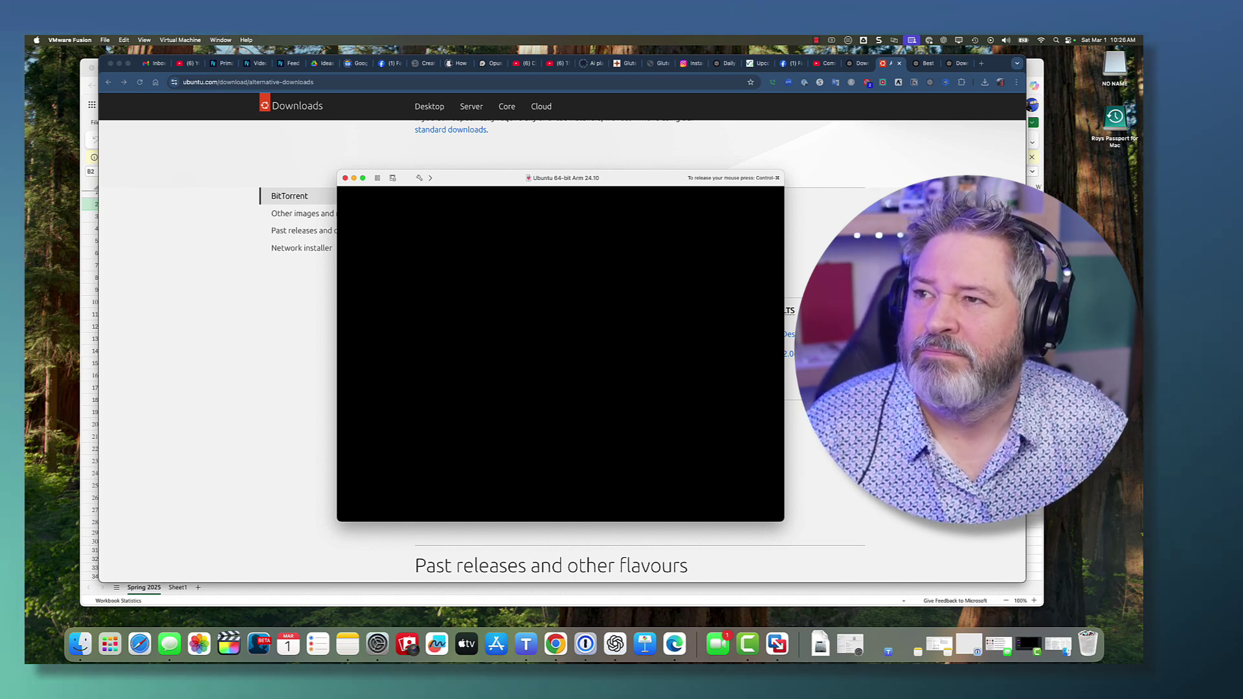
key("ctrl+super")
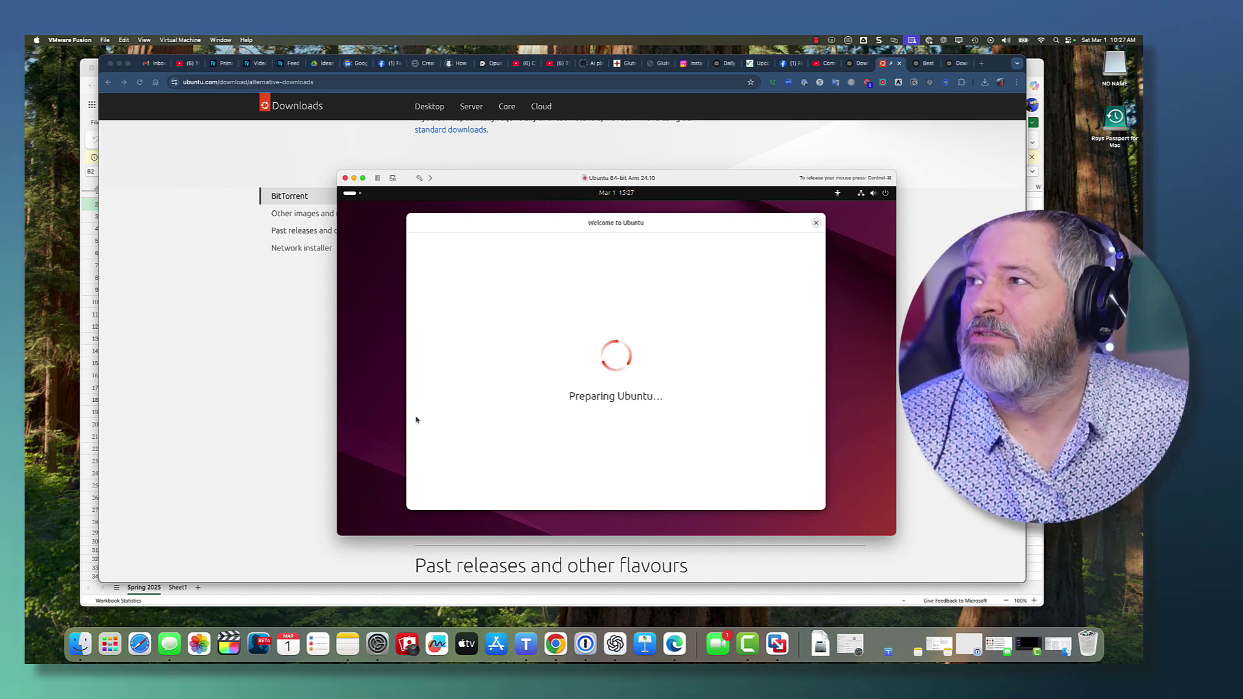
key("ctrl+super")
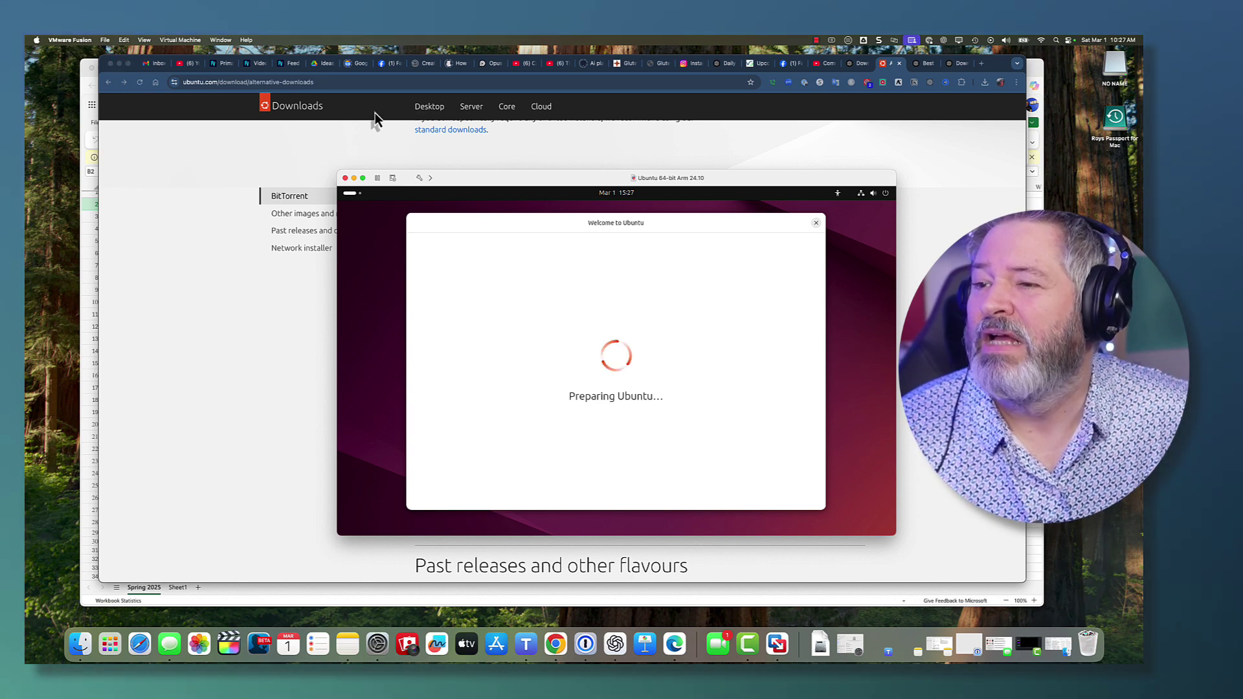
Step: Launch Activity Monitor from Applications > Utilities and close the Finder window
left_click(79, 644)
left_click_drag(762, 260, 323, 256)
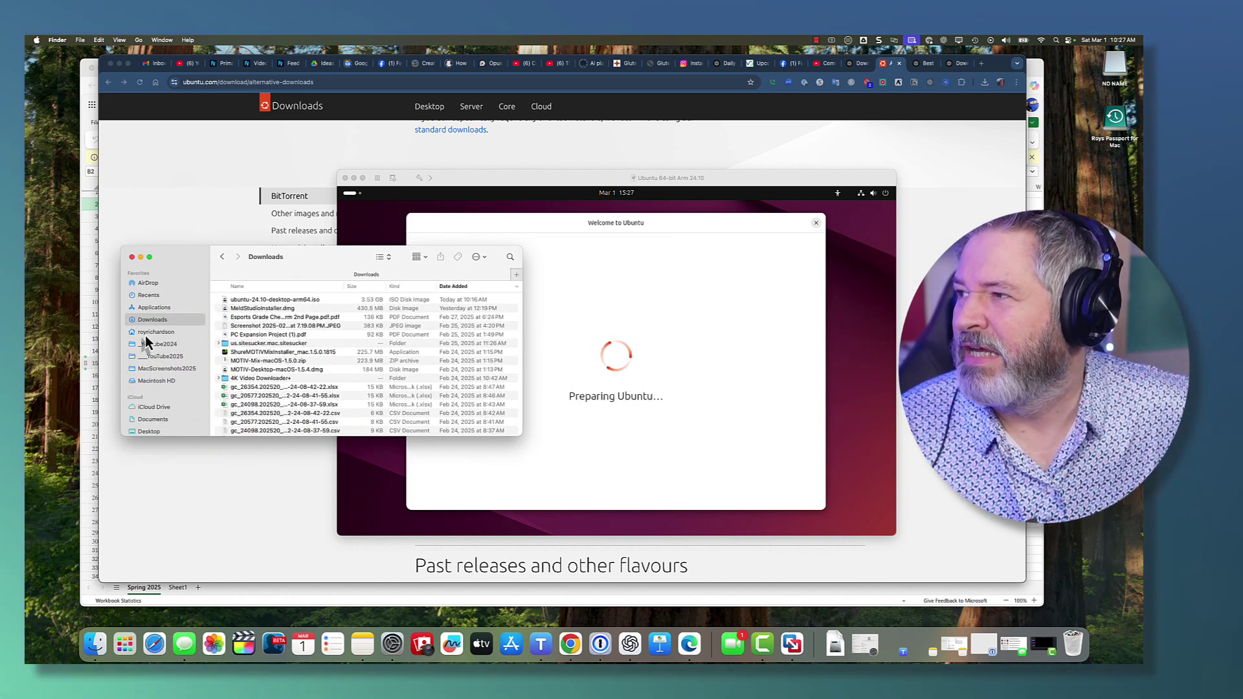
left_click(158, 309)
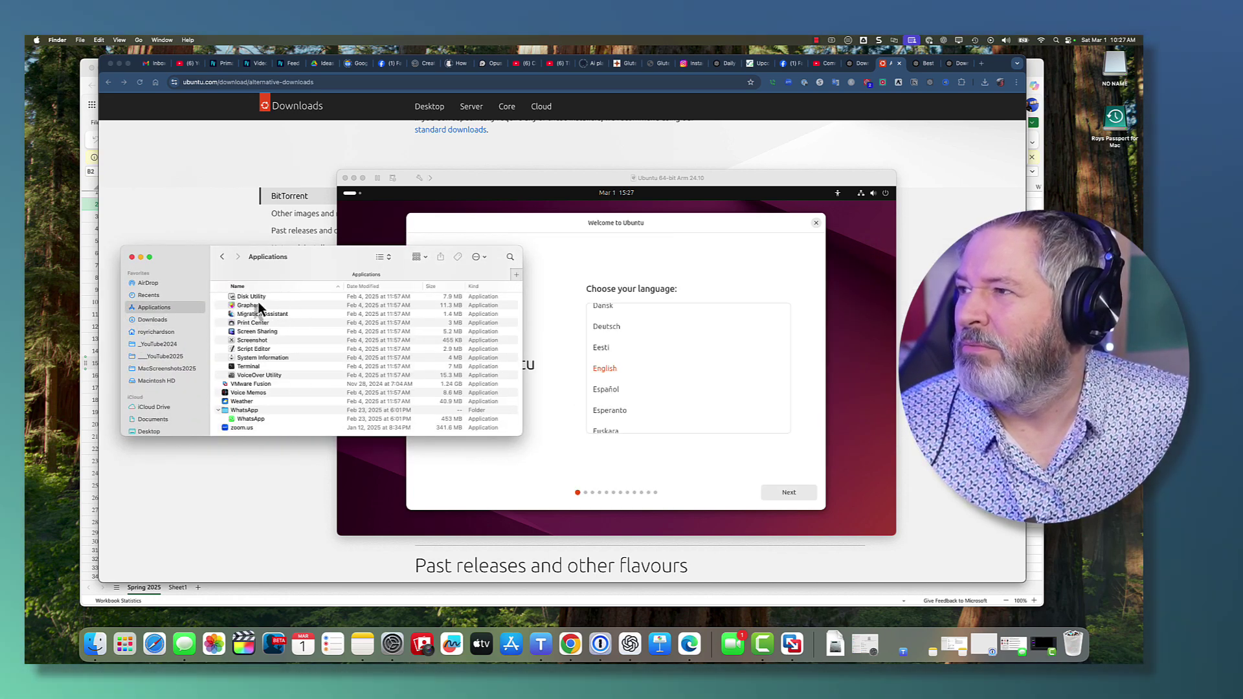
scroll(259, 311, "up", 1)
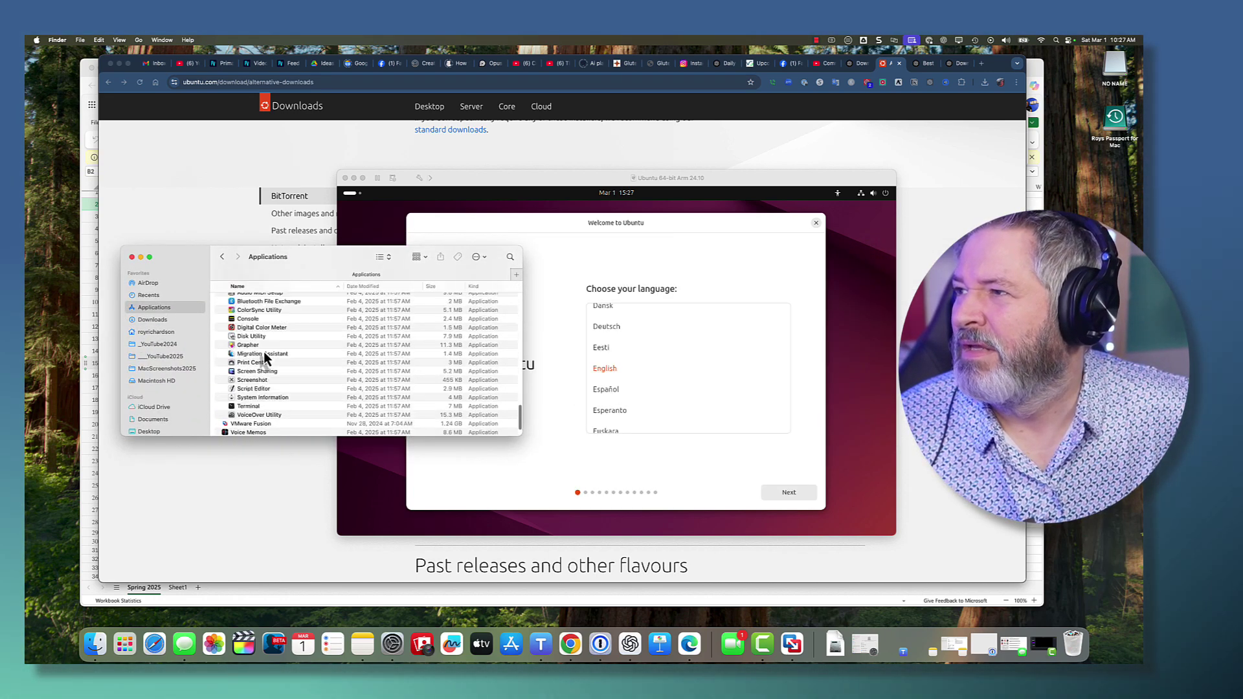
scroll(262, 347, "up", 3)
double_click(259, 312)
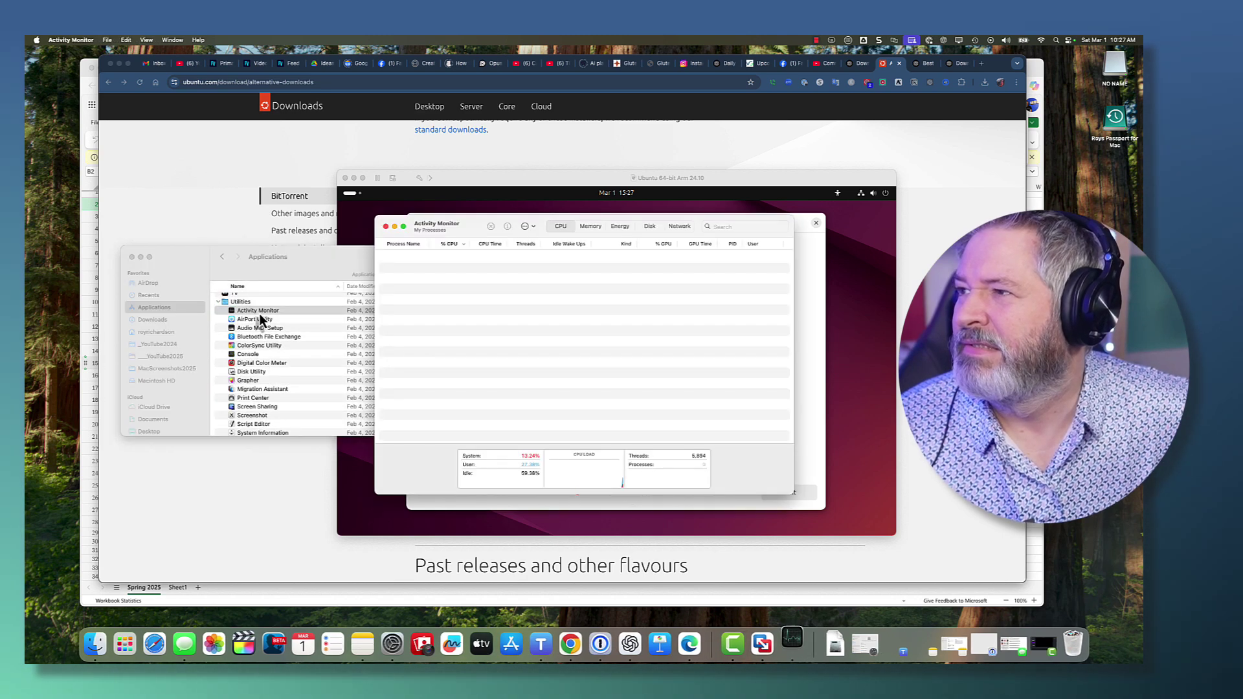
left_click(132, 257)
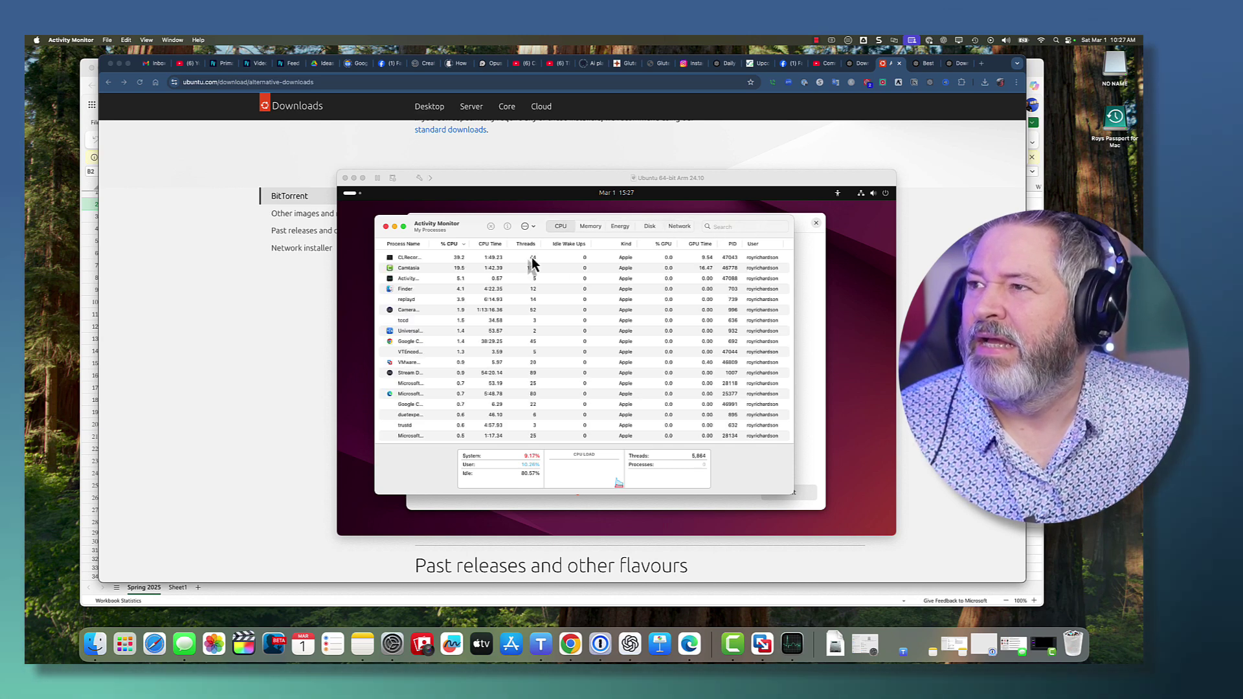
Step: Place Activity Monitor beside the Ubuntu VM and list processes on its Memory tab
left_click_drag(459, 224, 198, 271)
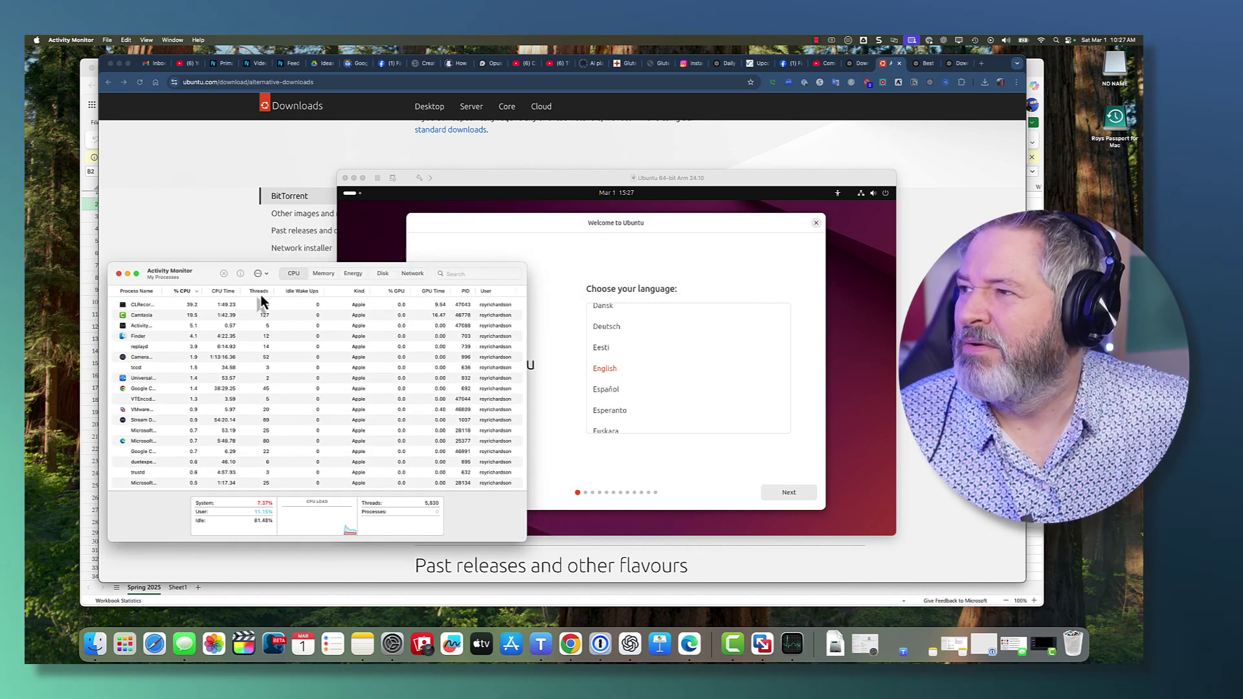
left_click(172, 316)
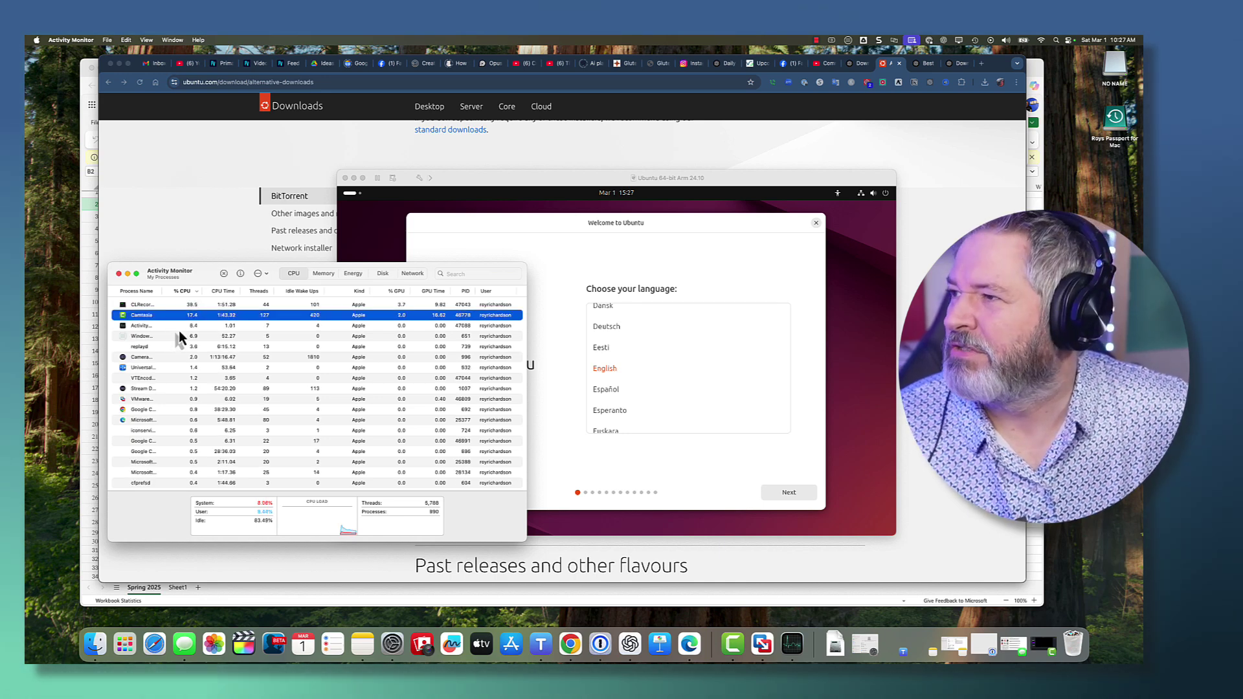
scroll(180, 332, "down", 2)
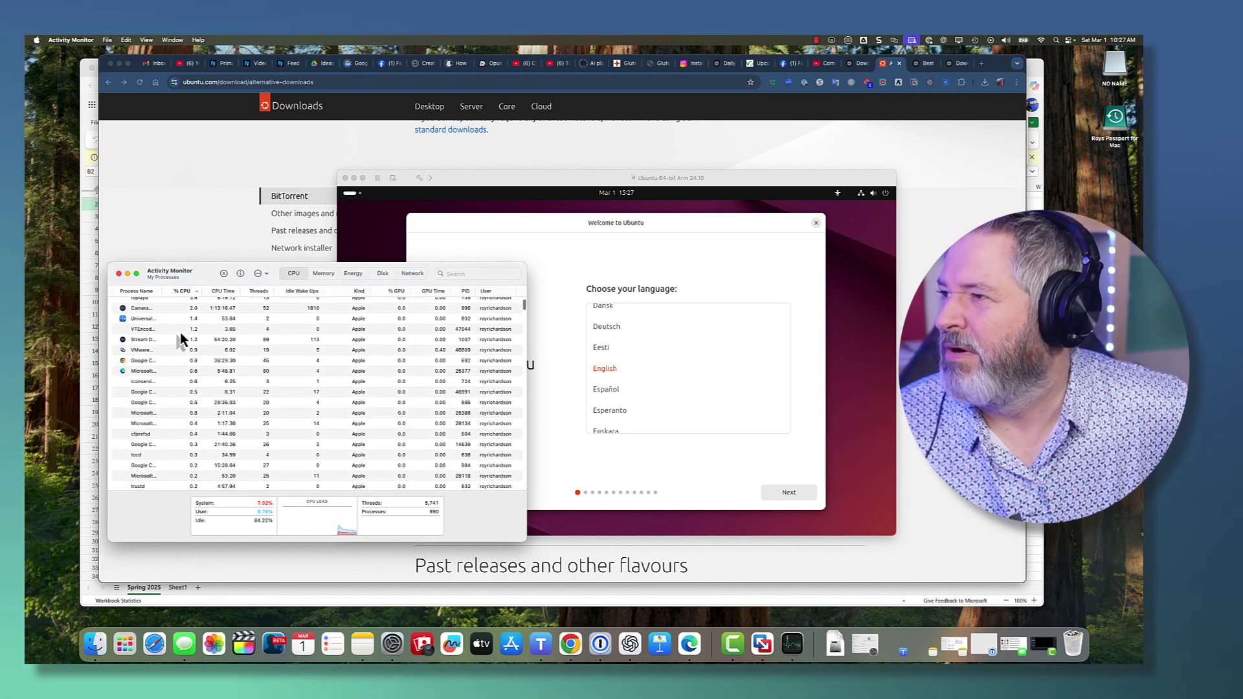
scroll(180, 333, "up", 2)
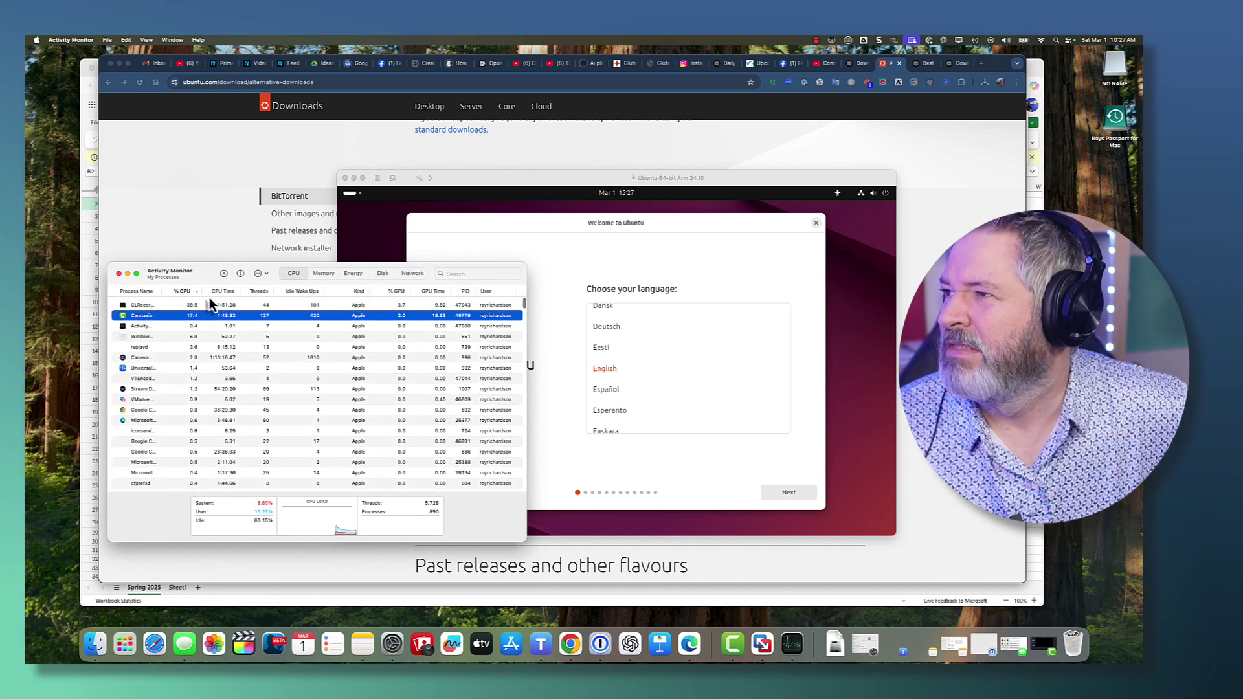
left_click(325, 274)
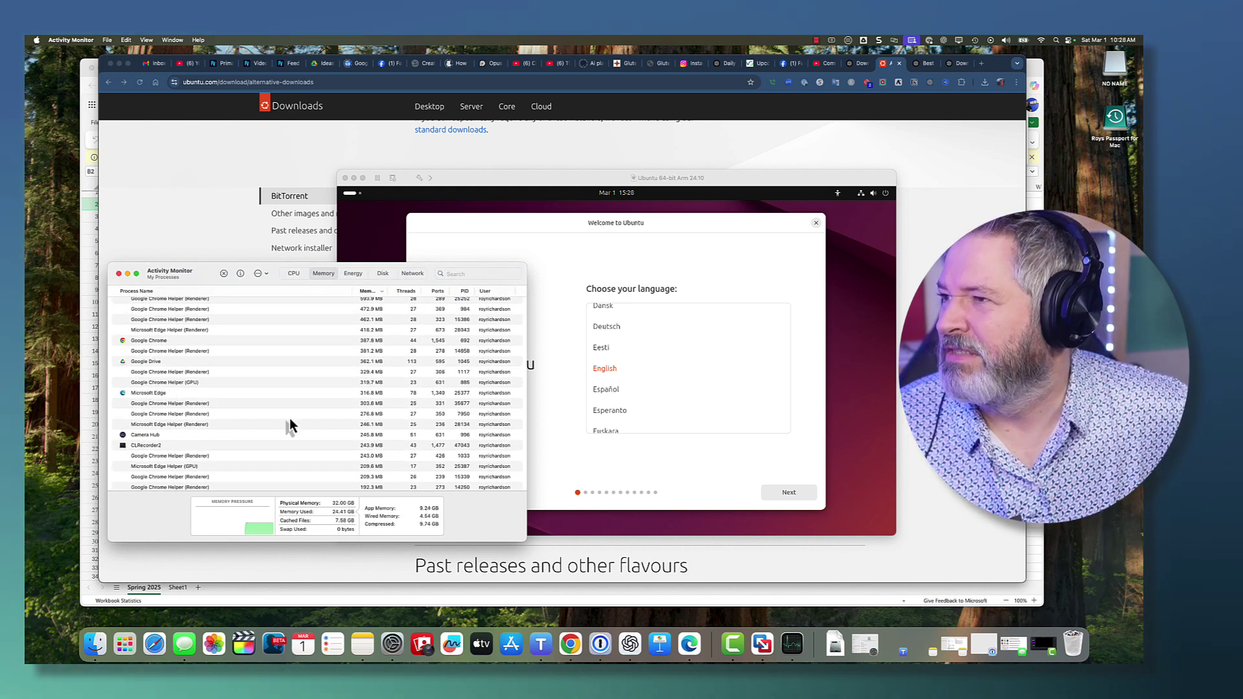
scroll(311, 412, "up", 2)
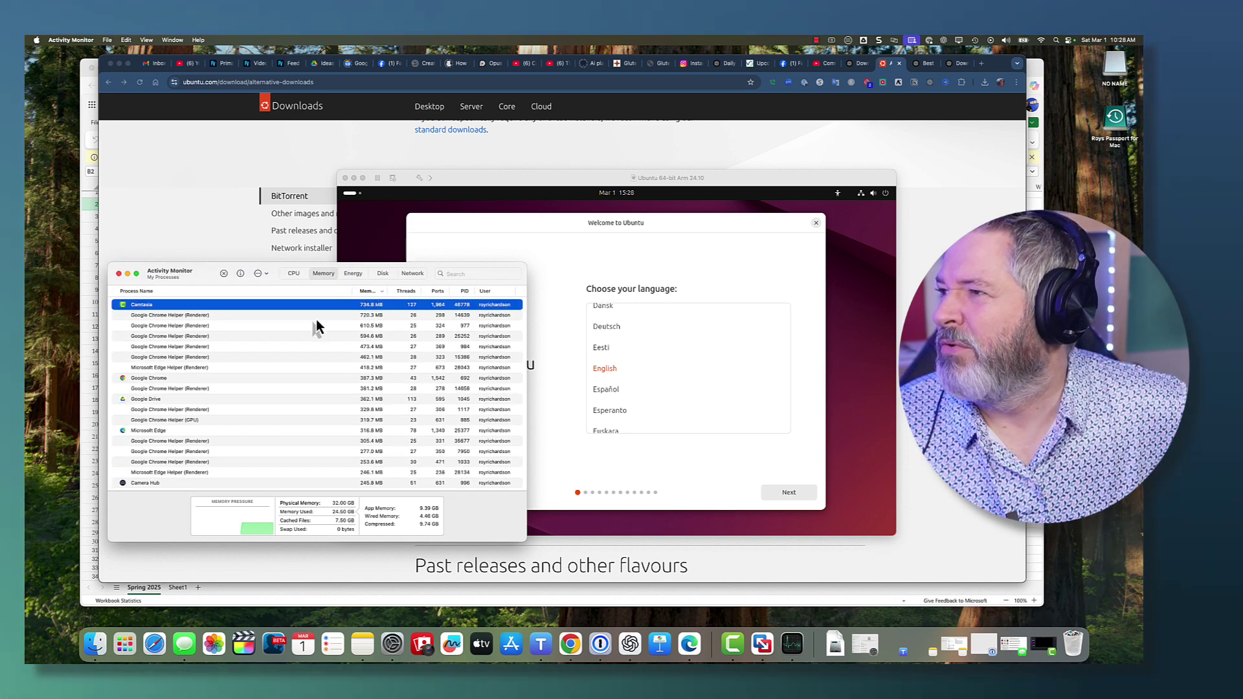
scroll(316, 322, "down", 1)
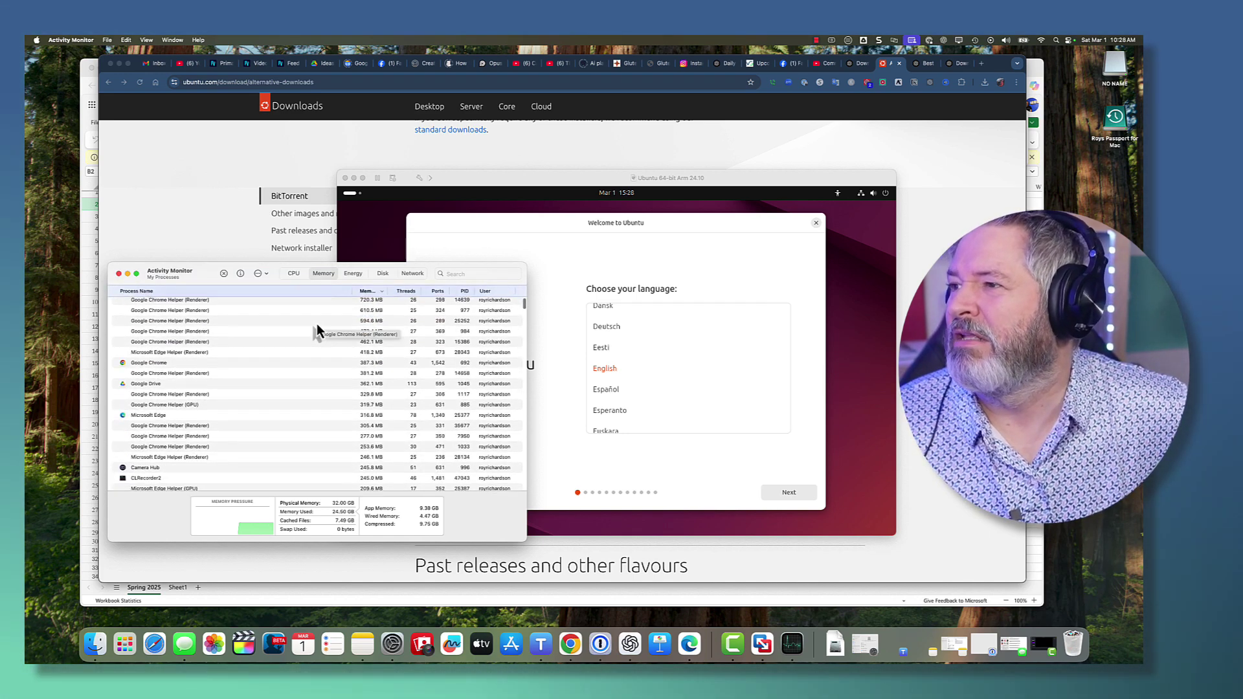
left_click(619, 262)
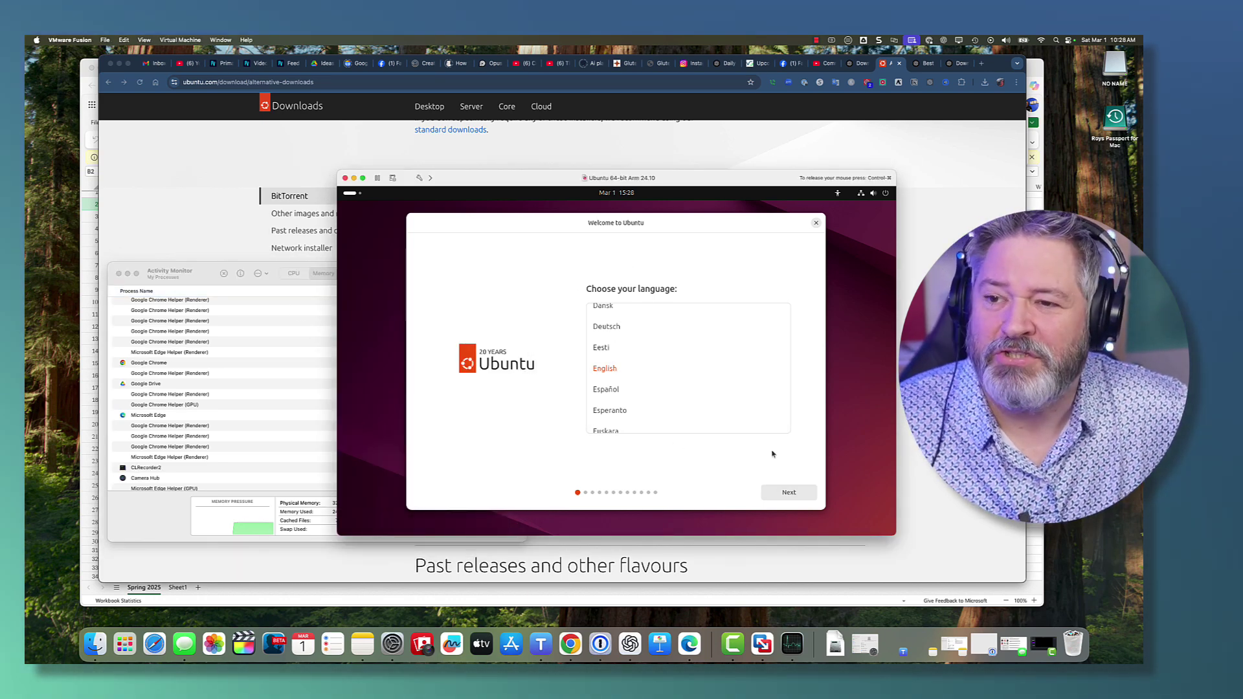
Step: Keep English, default accessibility, English (US) keyboard and wired connection, then choose Install Ubuntu
left_click(789, 492)
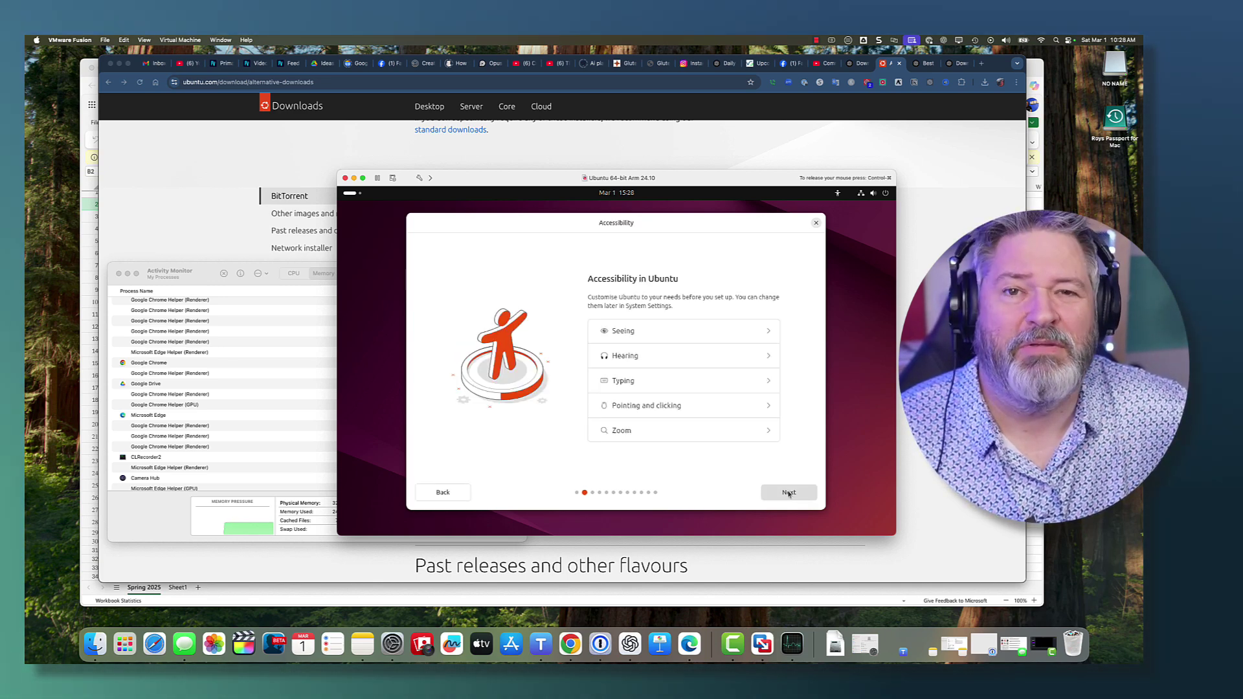
left_click(788, 492)
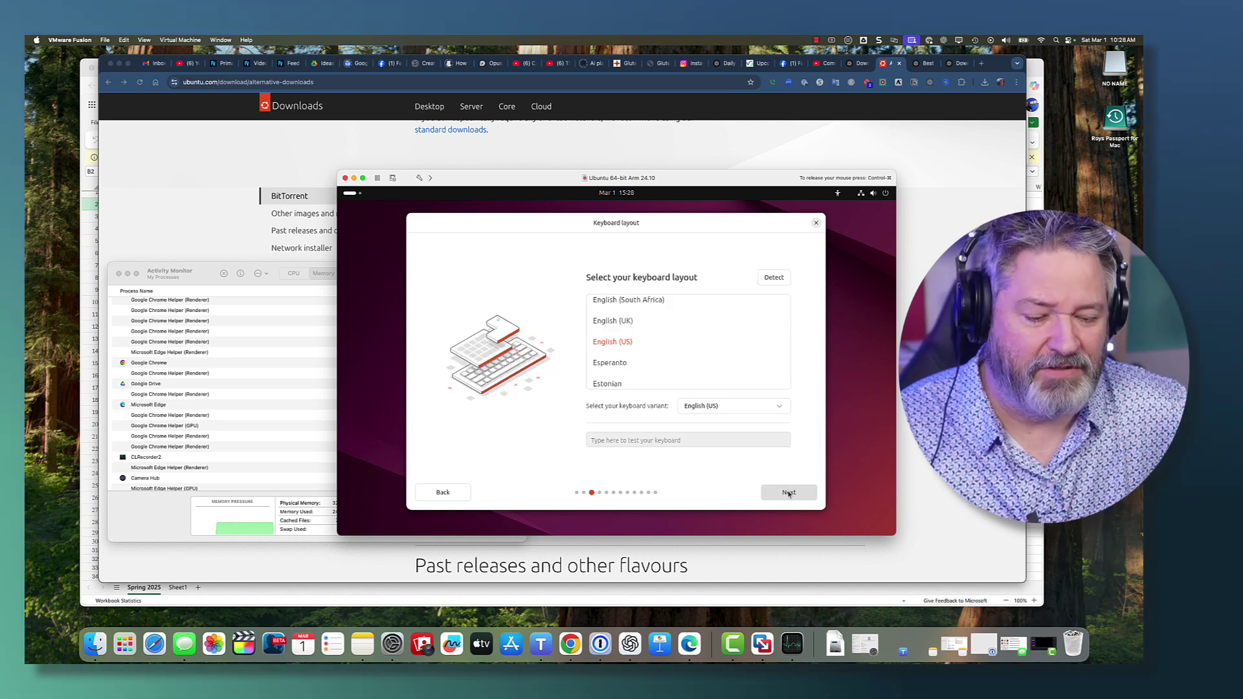
left_click(789, 492)
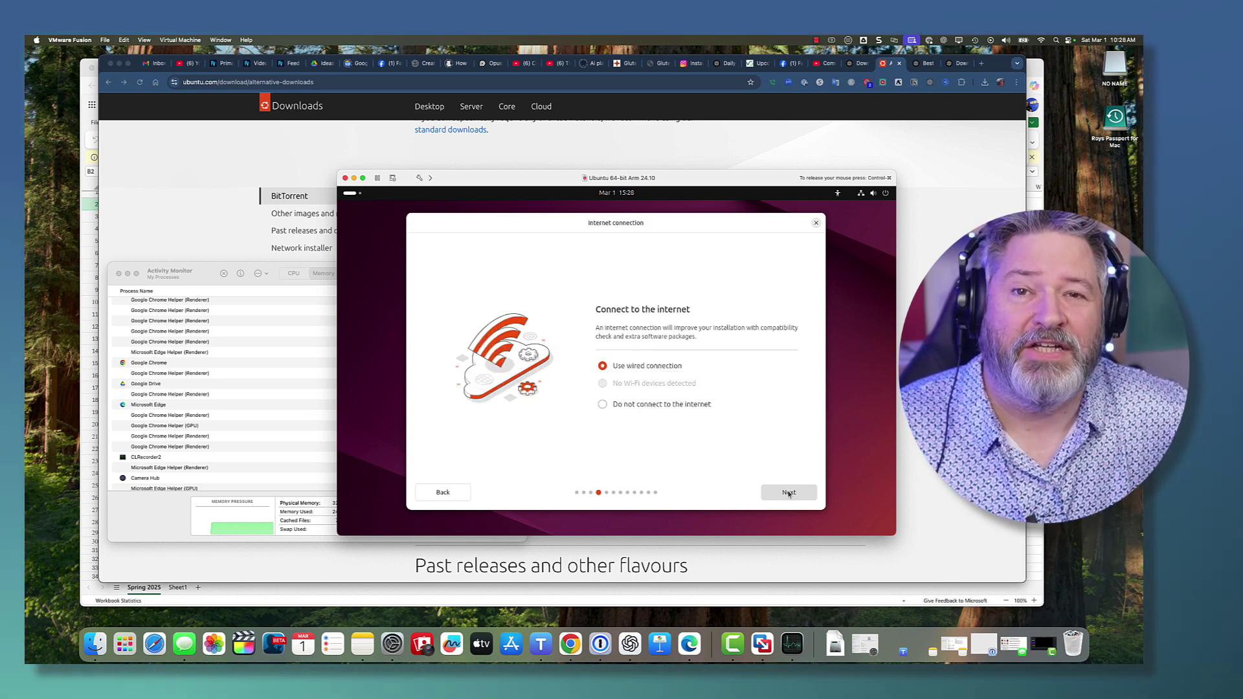
left_click(789, 492)
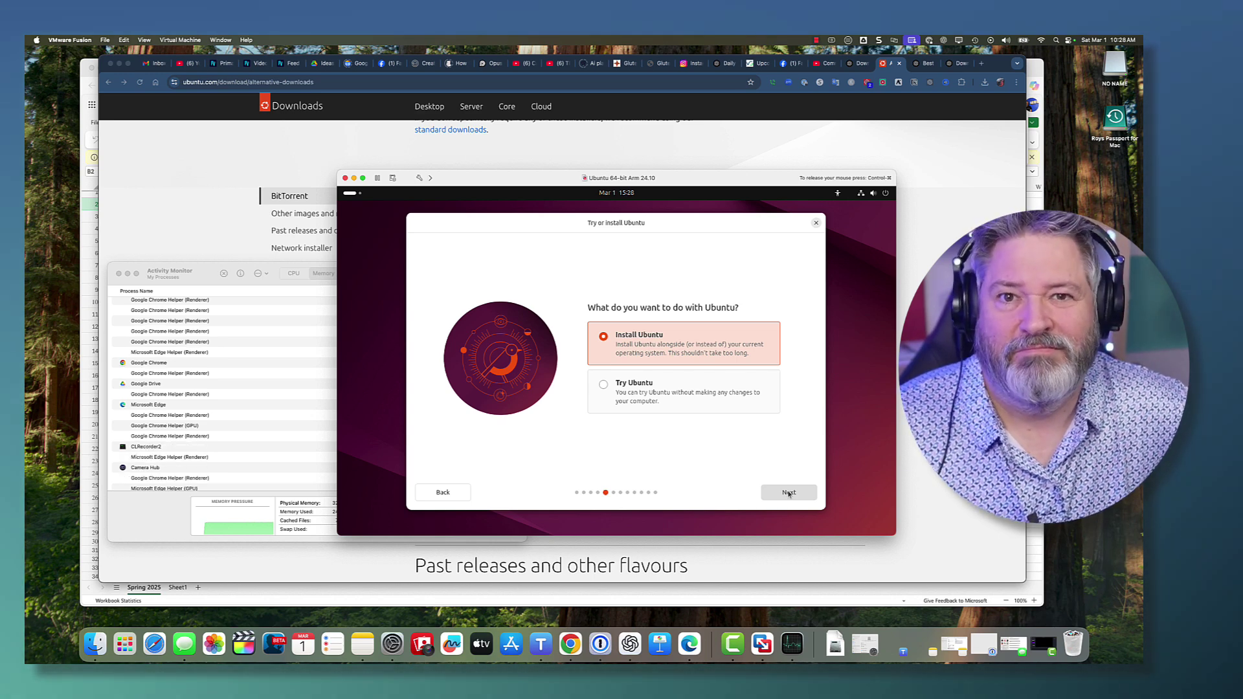
left_click(788, 493)
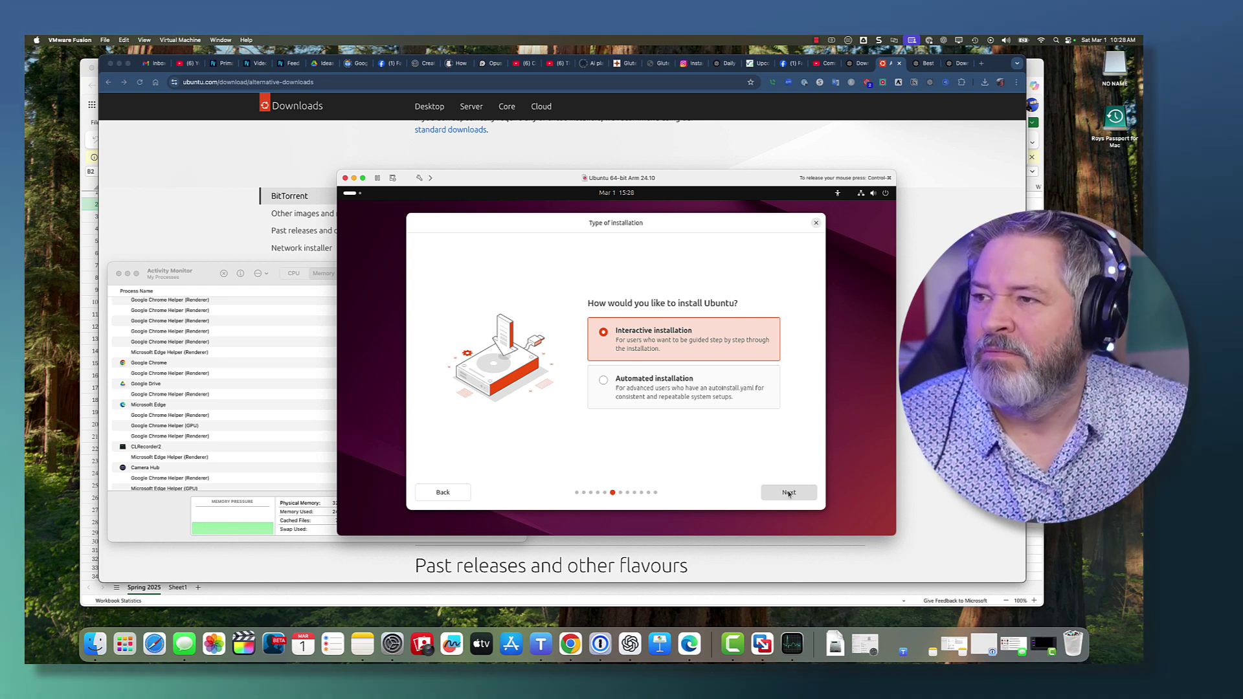
Step: Choose interactive install with Extended selection, recommended proprietary software, and Erase disk and install Ubuntu
left_click(789, 493)
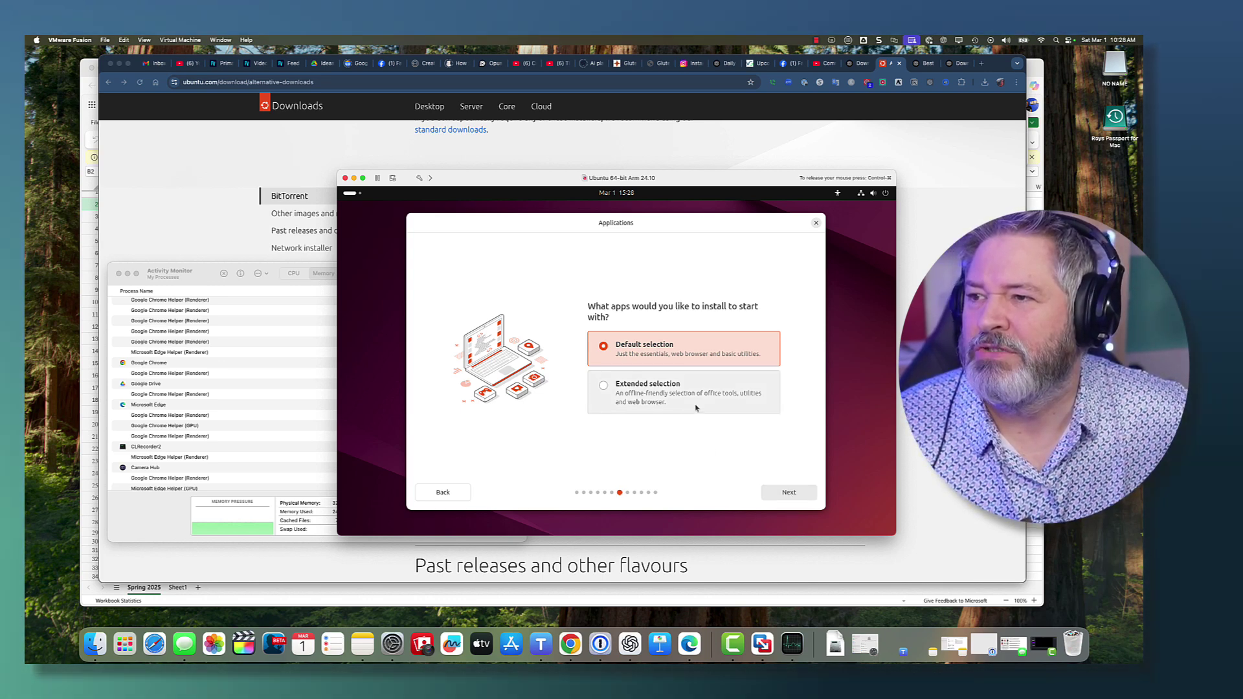
left_click(654, 403)
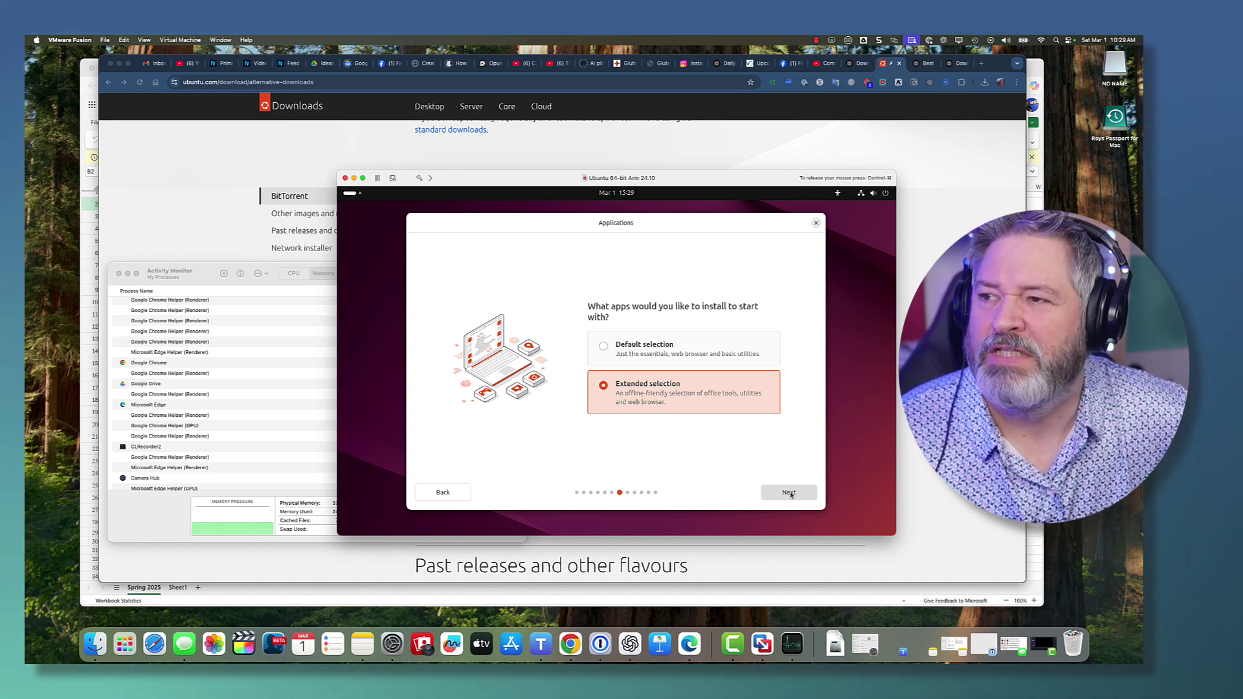
left_click(788, 492)
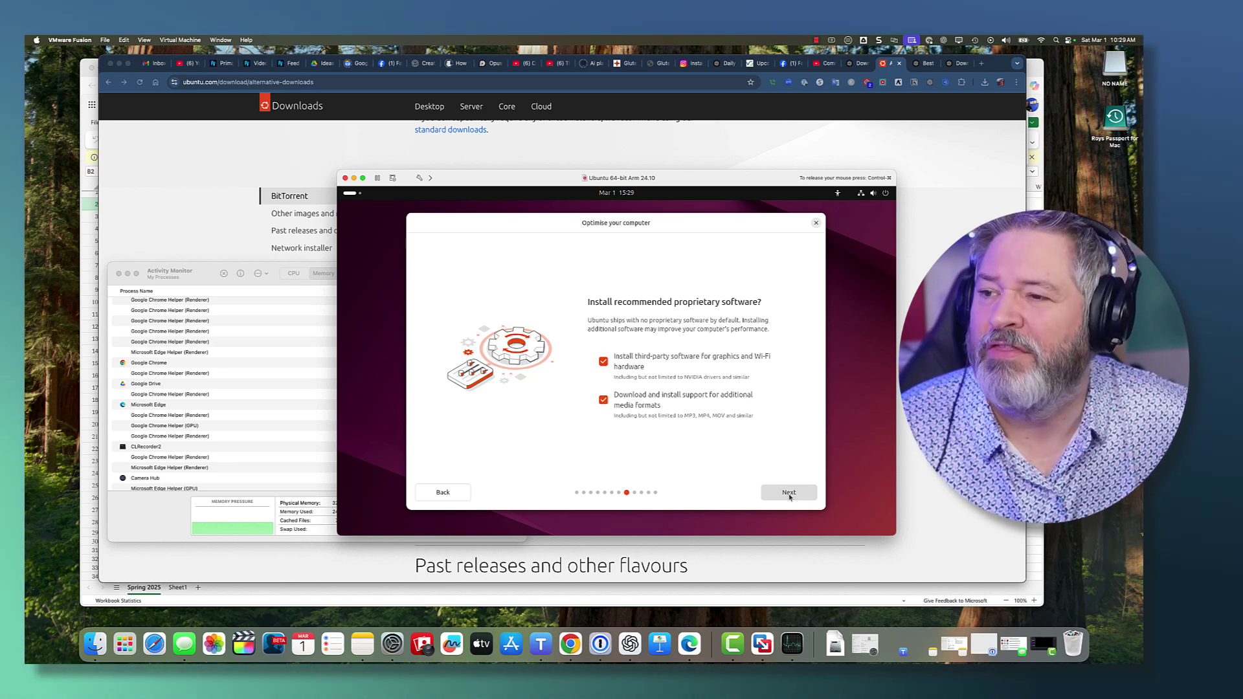
left_click(789, 494)
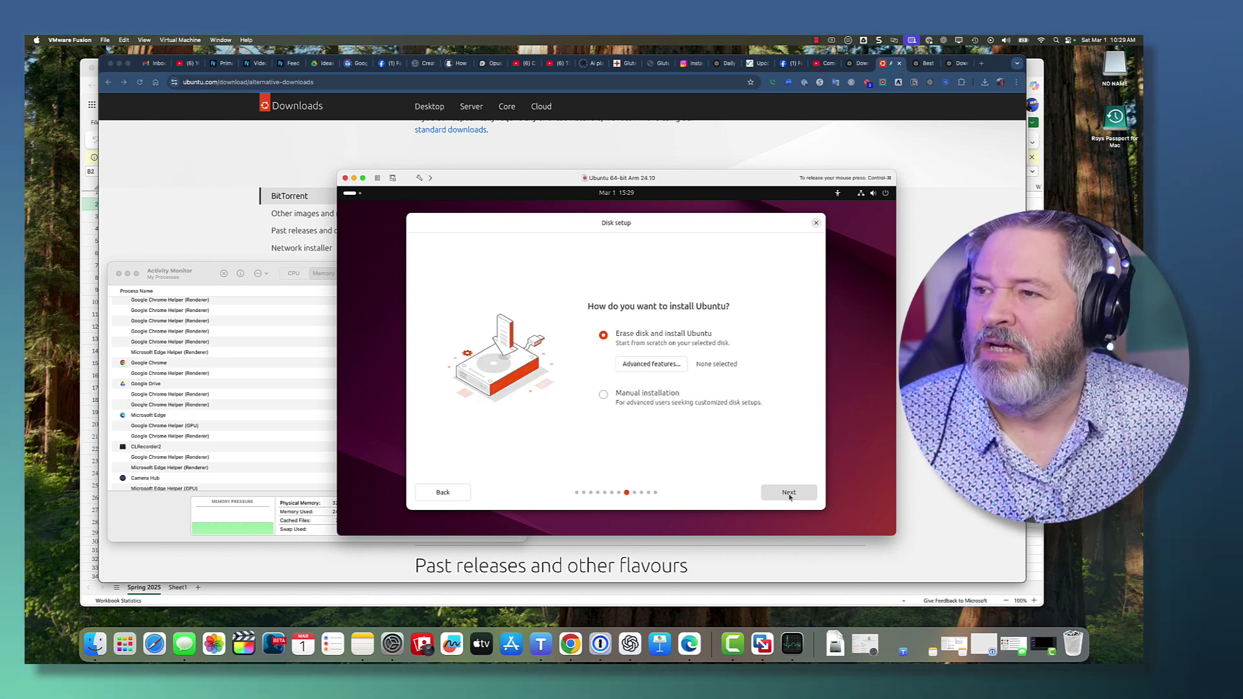
left_click(790, 494)
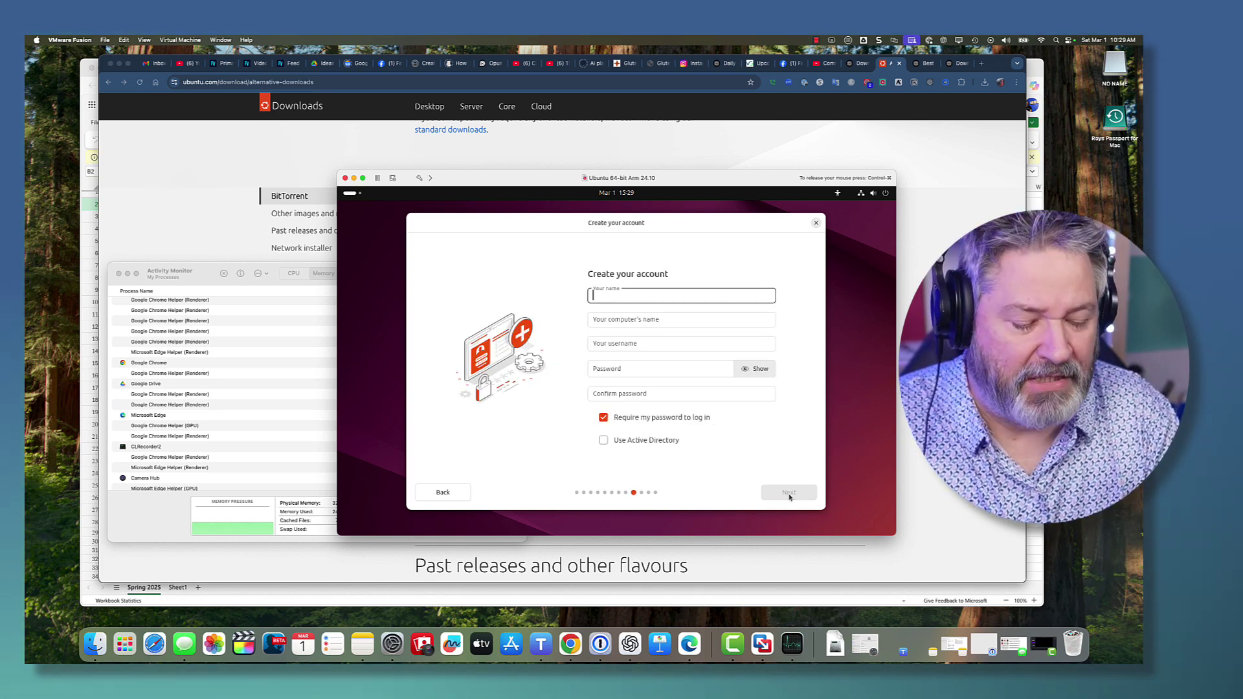
Step: Create the account named 'Tech' on computer 'Tech-U' with a confirmed password
type("R")
key("BackSpace")
type("Tech")
key("Tab")
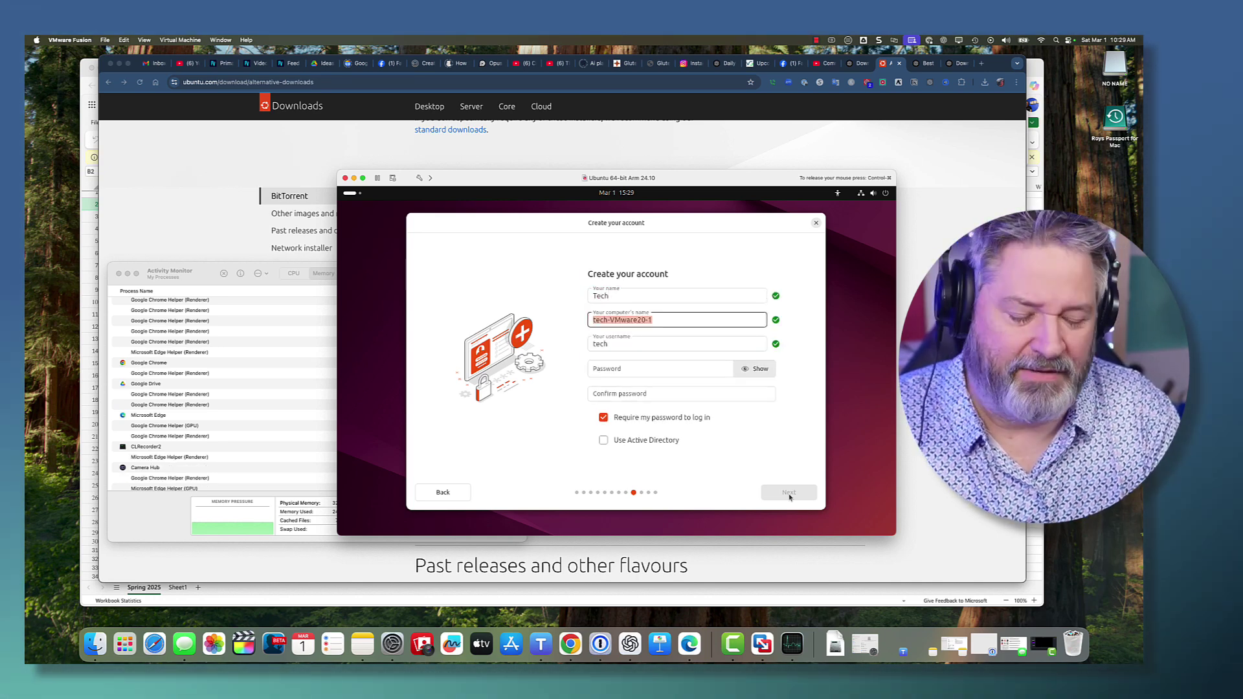
type("Tech-Ubuntu")
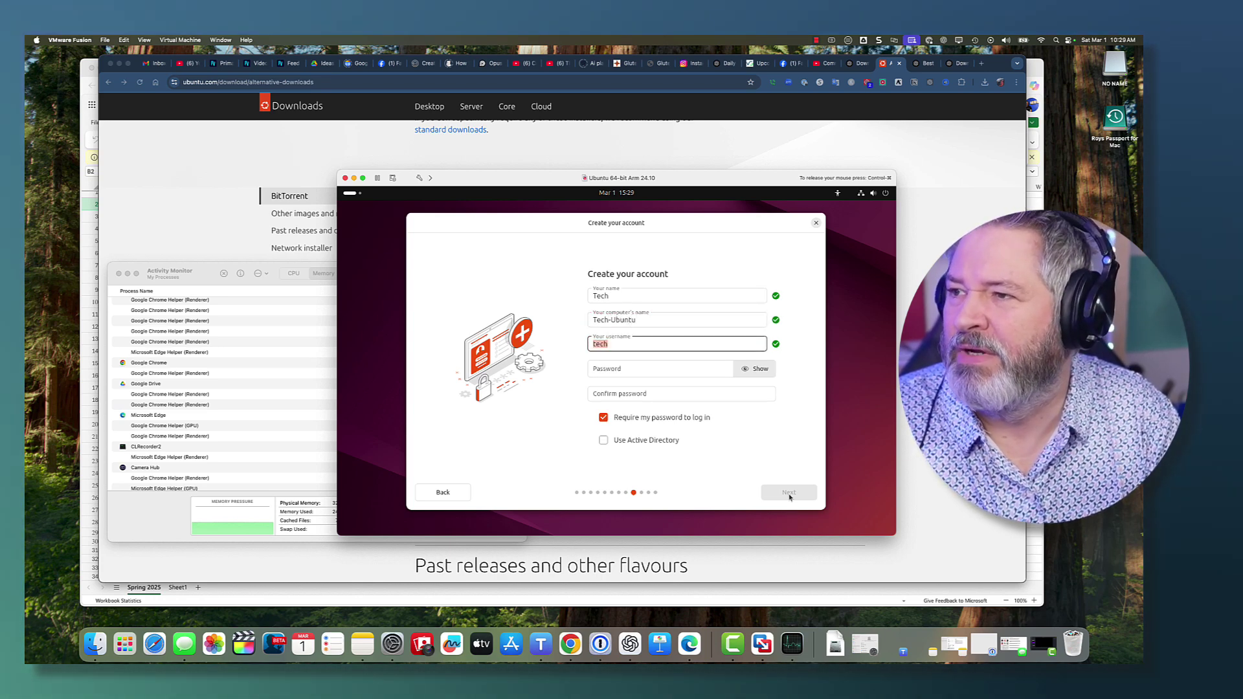
key("Tab")
type("********")
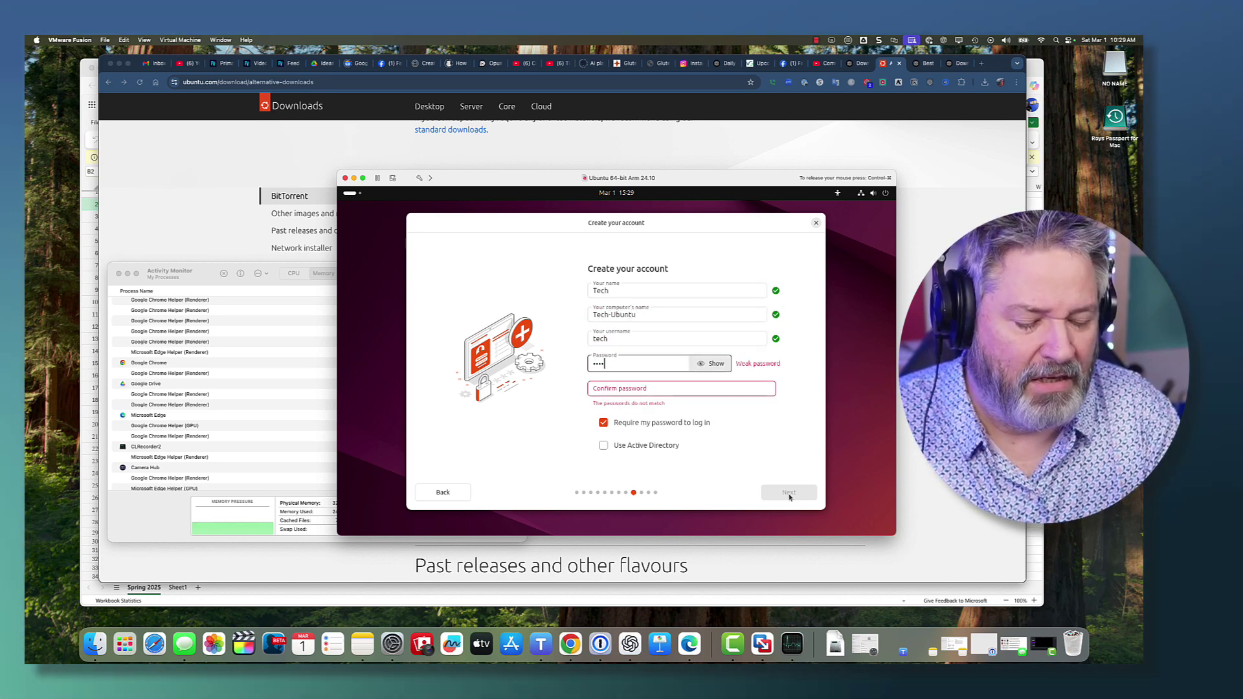
key("Tab")
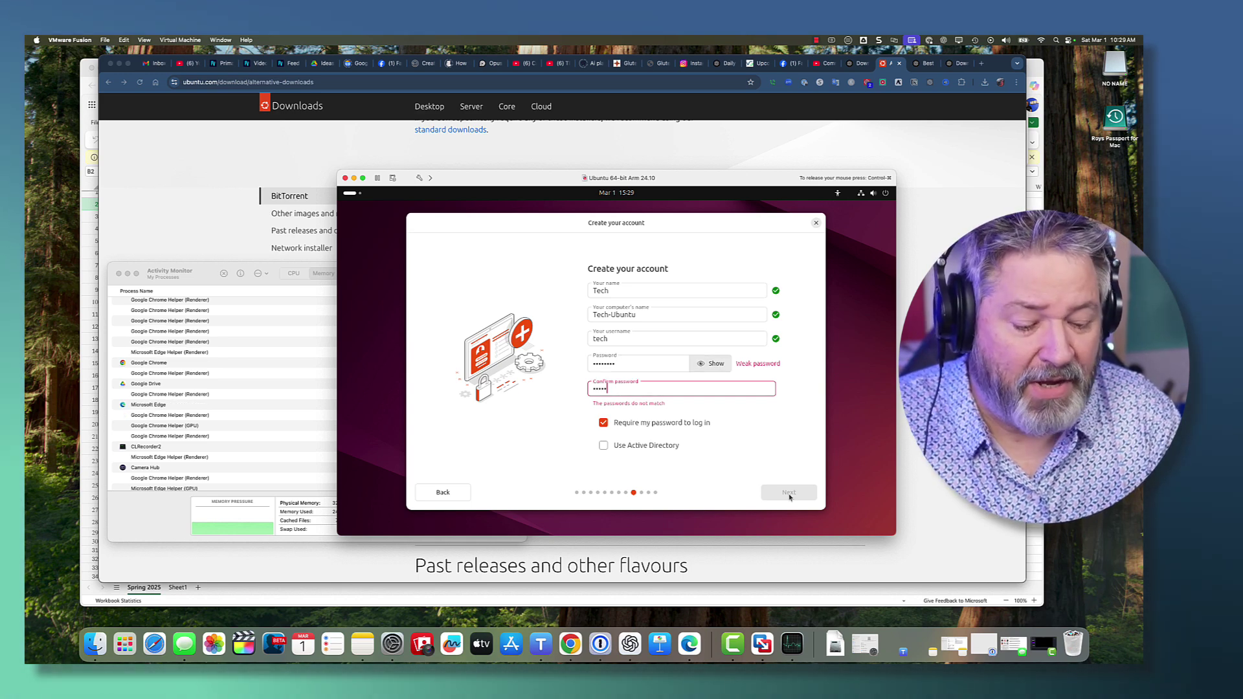
type("********")
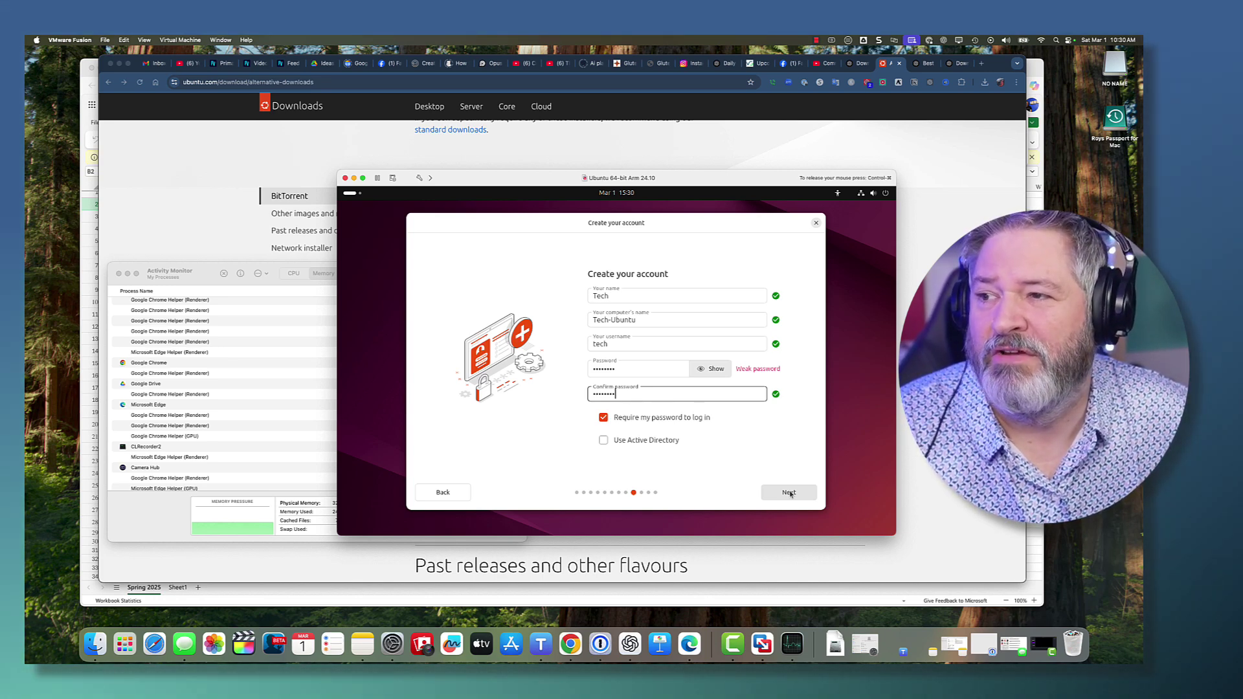
left_click(788, 492)
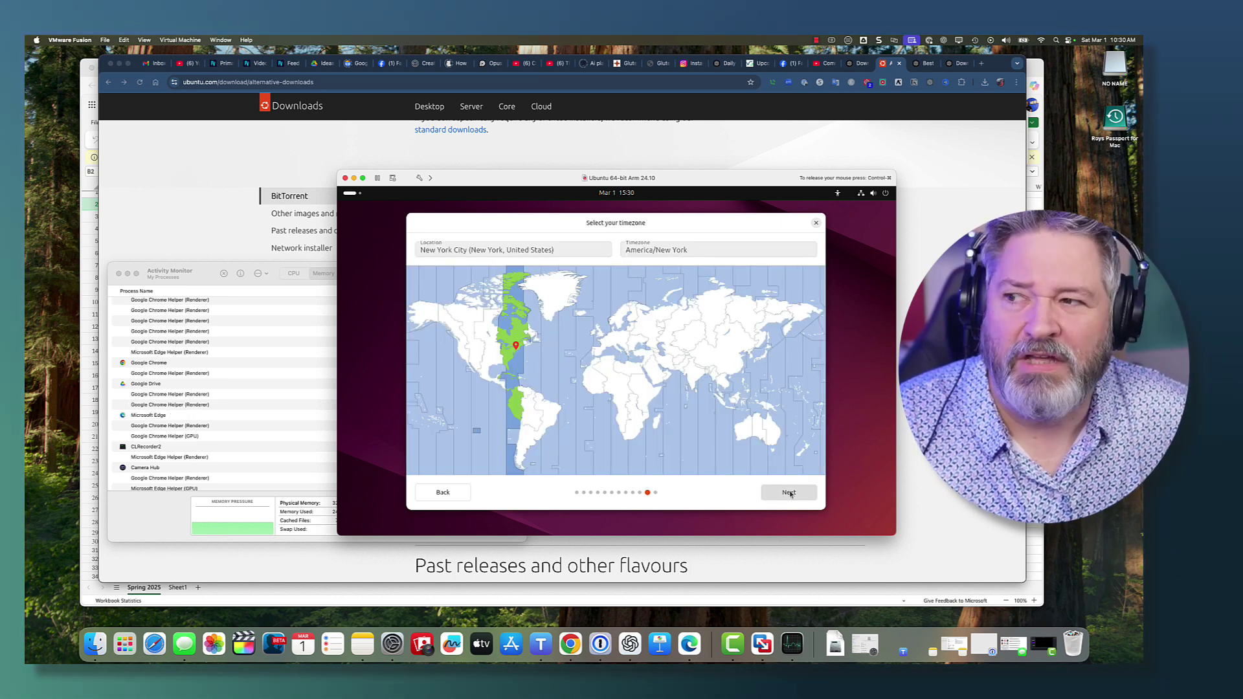
Step: Accept the New York timezone, start installing Ubuntu, and release the pointer to the Mac
left_click(788, 493)
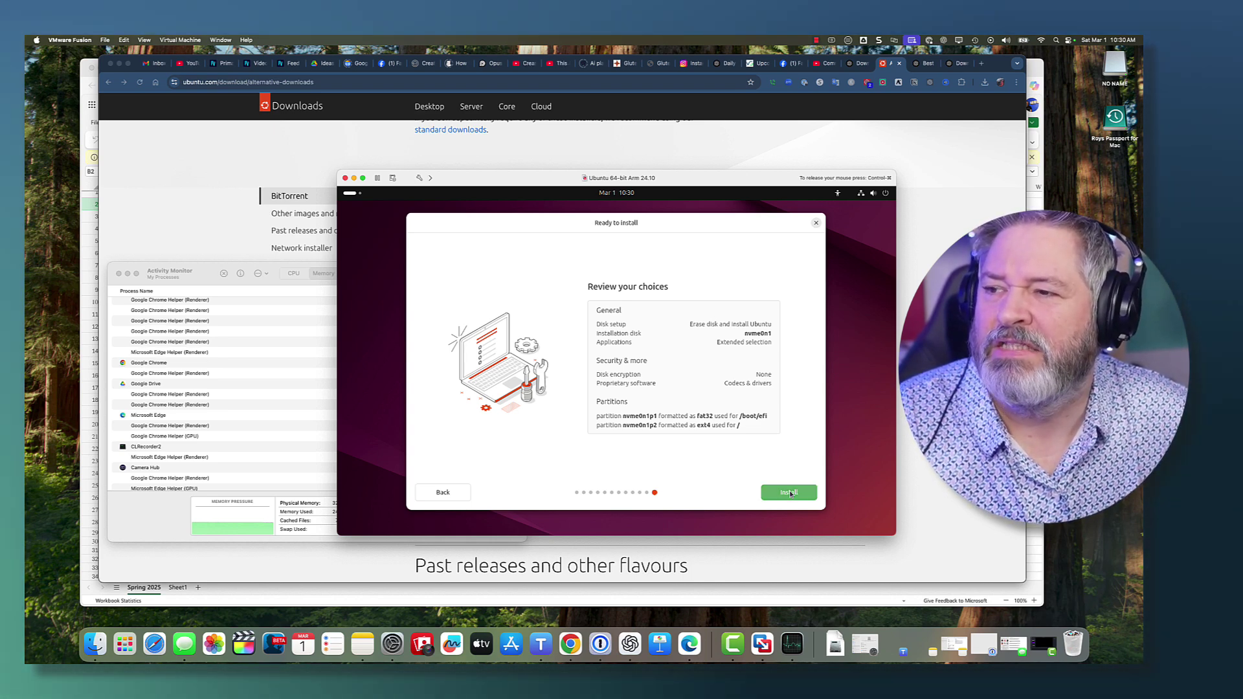
left_click(790, 492)
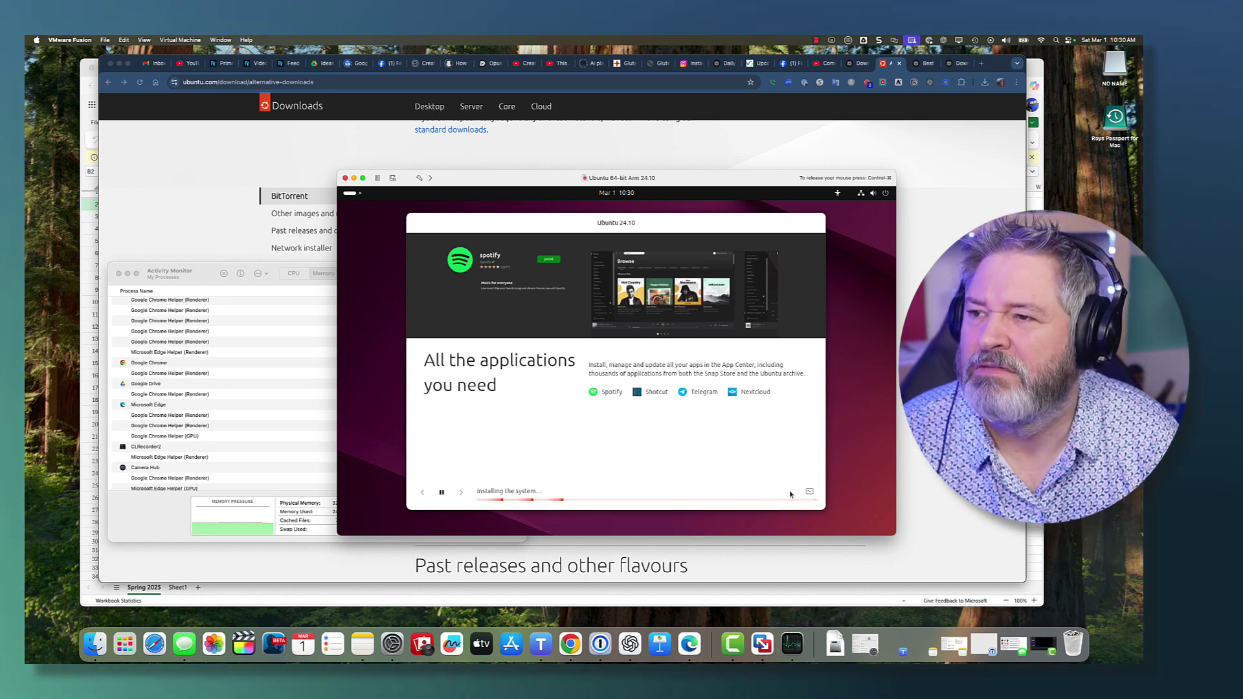
key("ctrl+super")
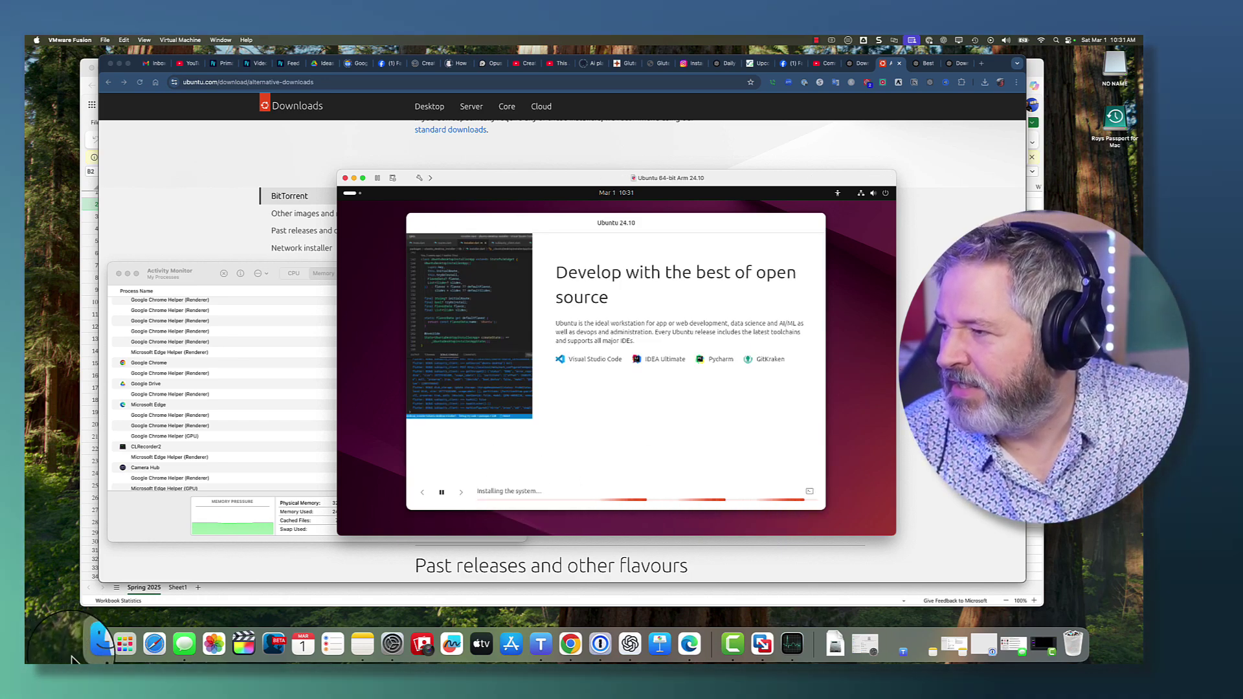
Step: Locate ubuntu-24.10-desktop-arm64.iso in Finder's Downloads folder, then minimize the Finder window
left_click(96, 644)
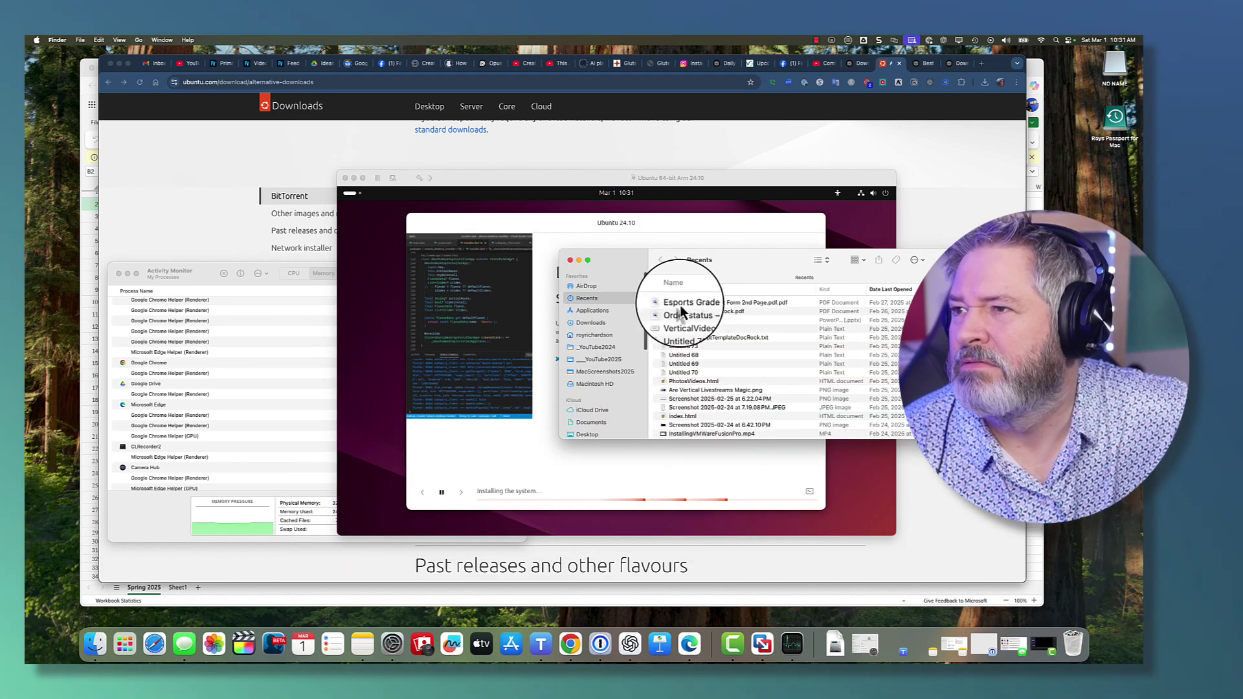
left_click(592, 322)
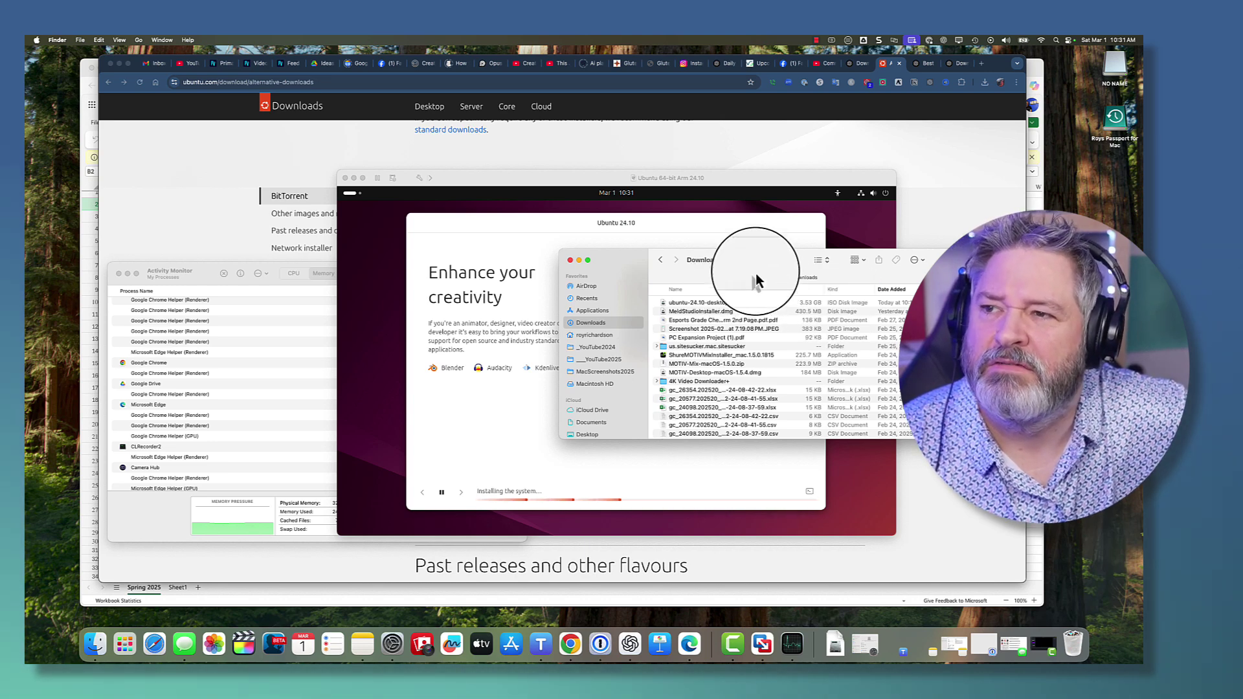
left_click(760, 303)
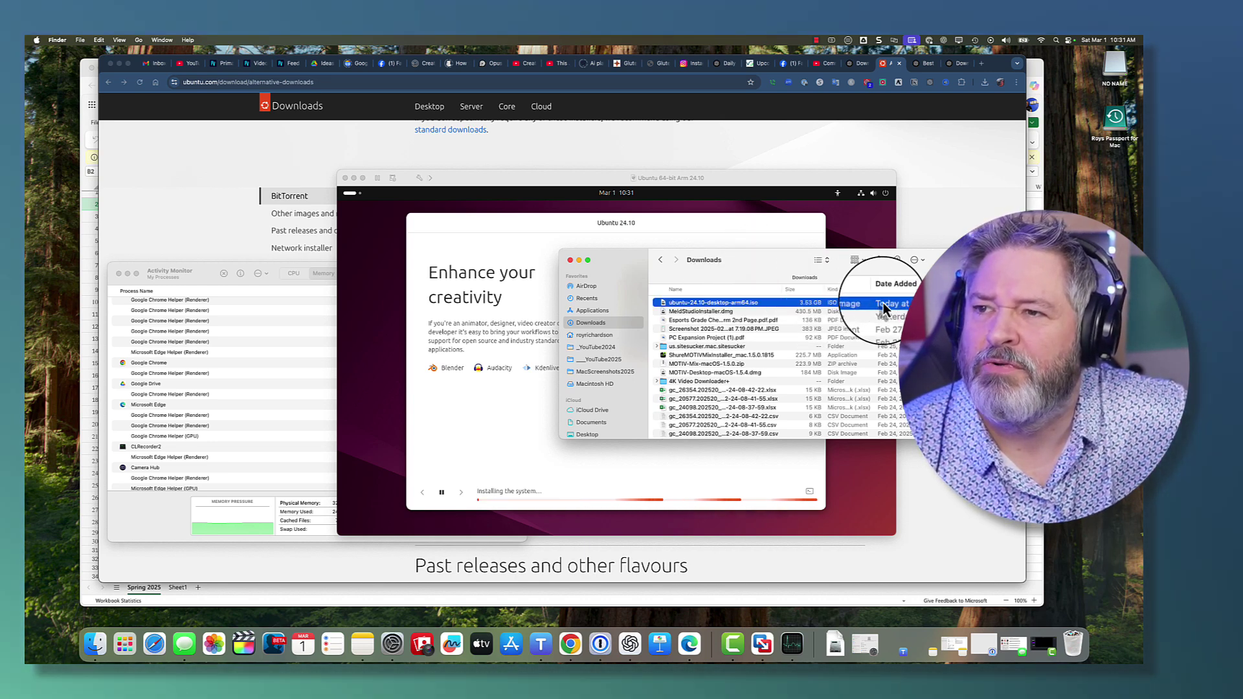
left_click(571, 258)
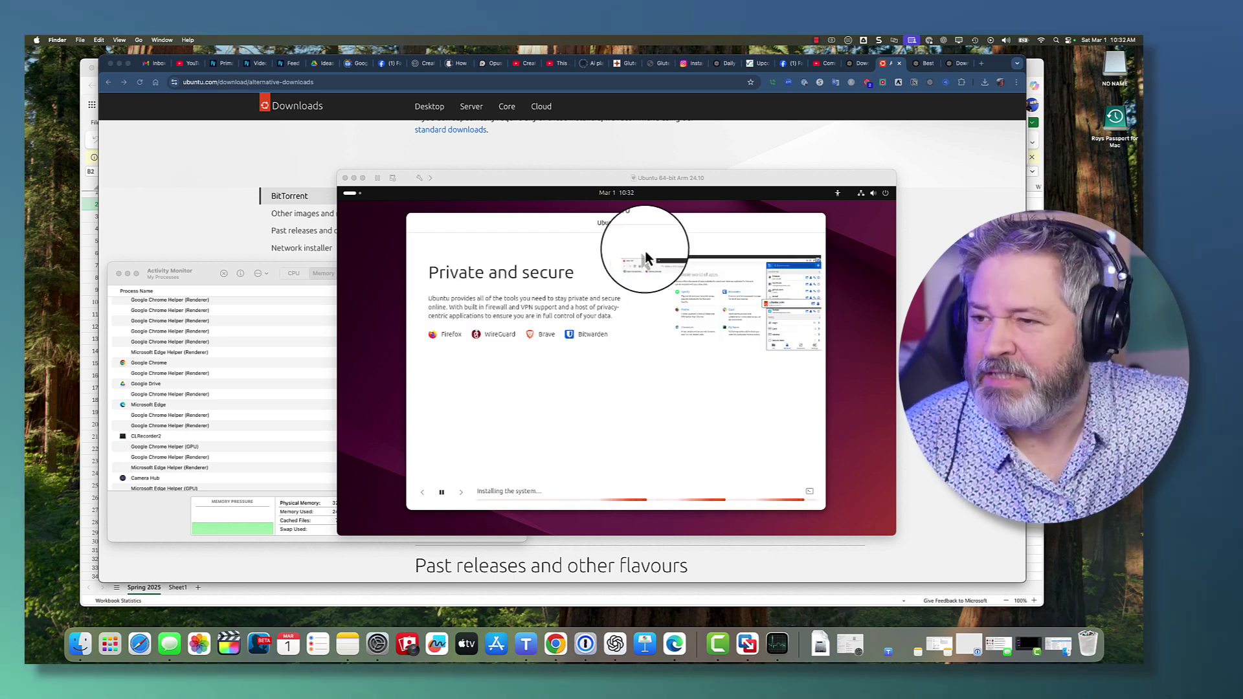
Step: Bring the VM to the front and show the installer's detailed log until installation completes
left_click(810, 494)
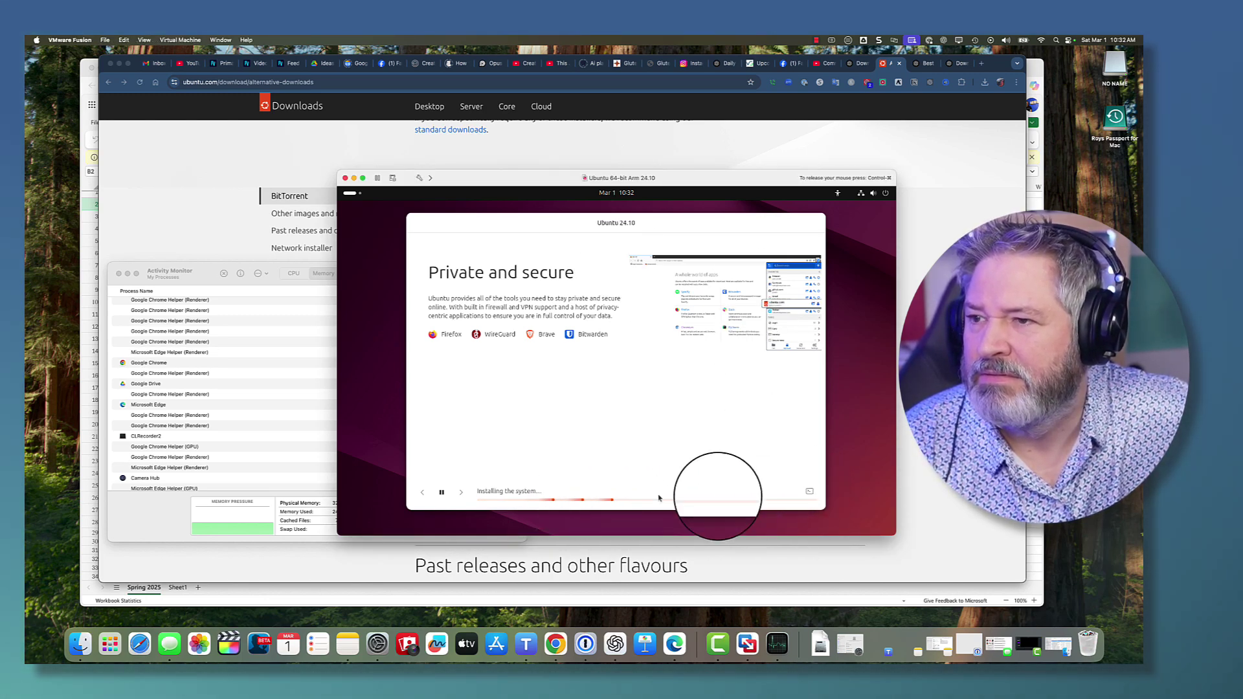
left_click(810, 493)
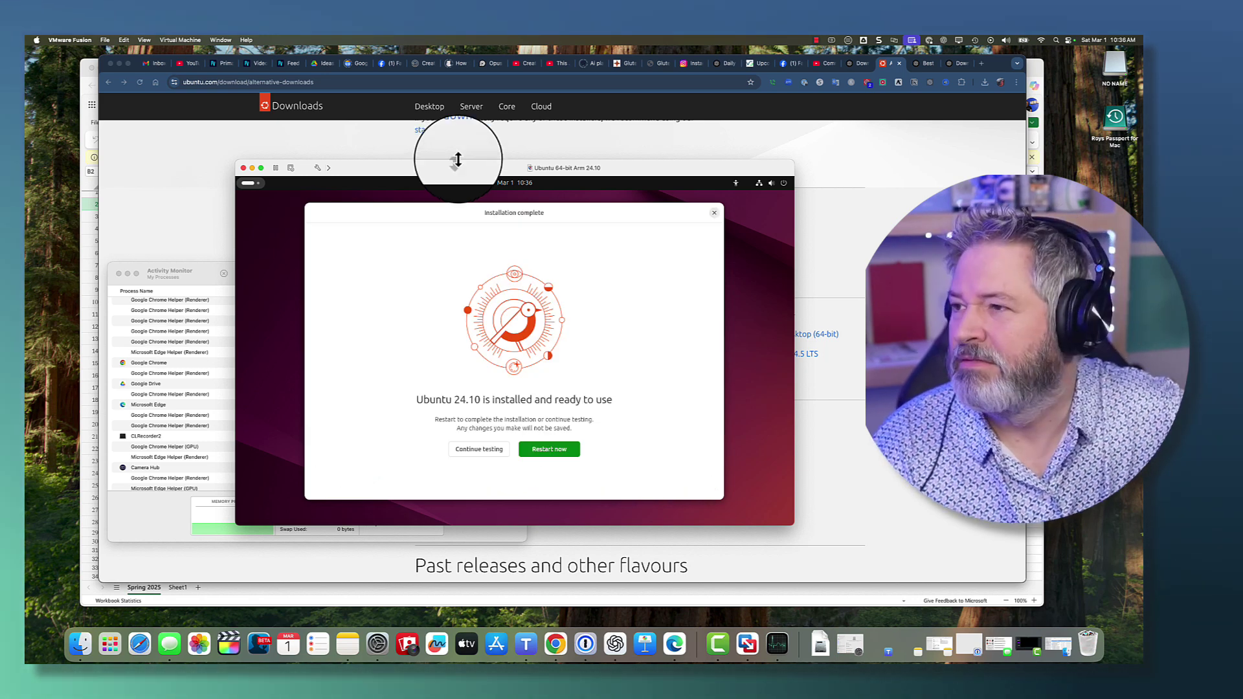
Step: Return focus to the Ubuntu VM showing the Installation complete dialog
left_click(551, 452)
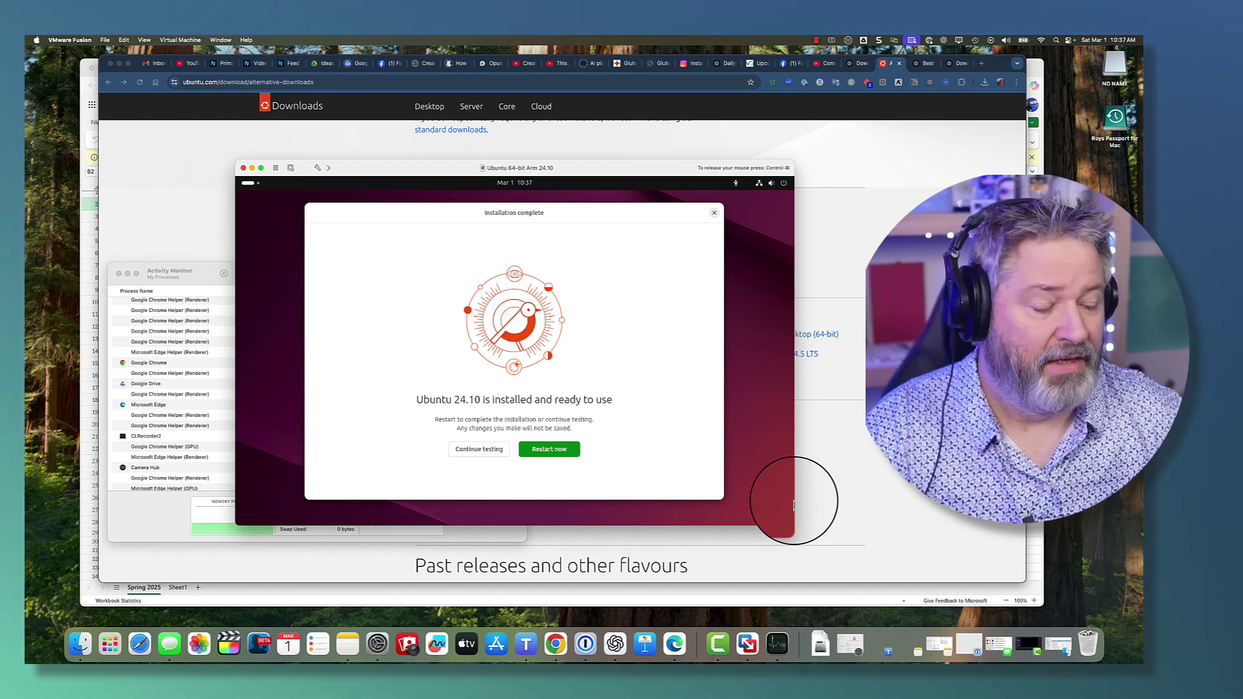
Step: Restart Ubuntu, check the CD/DVD (SATA) settings, and continue past the remove-installation-medium prompt
left_click(549, 450)
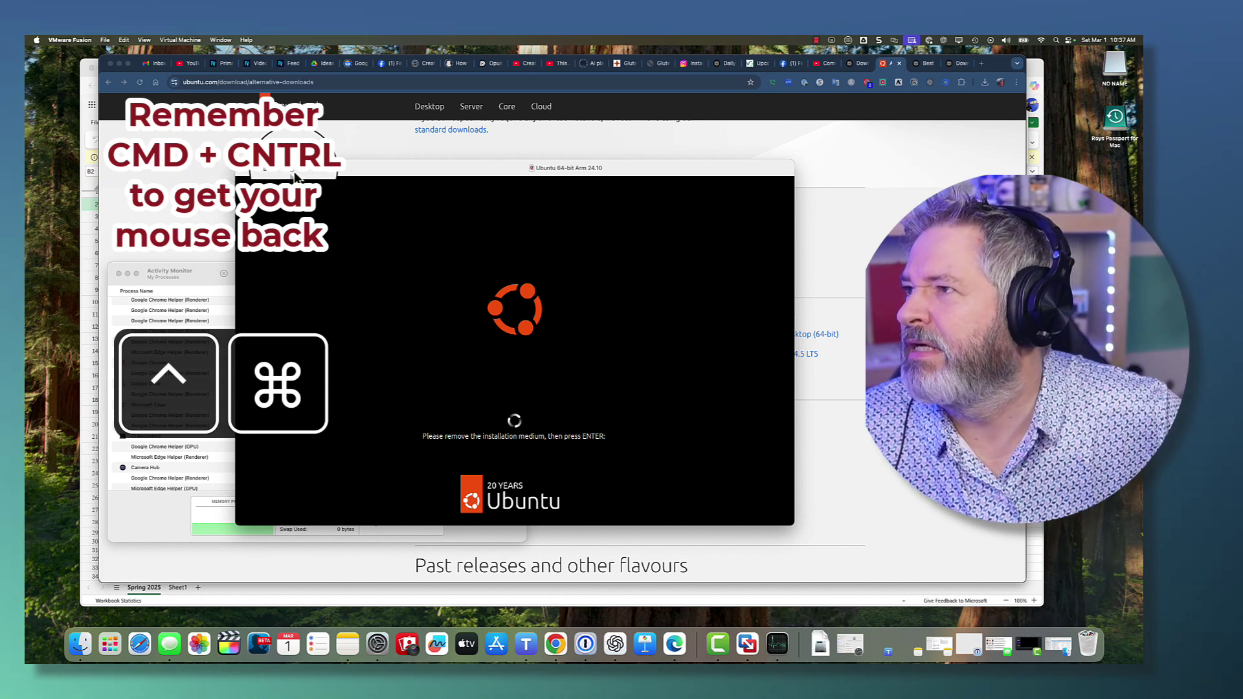
left_click(318, 171)
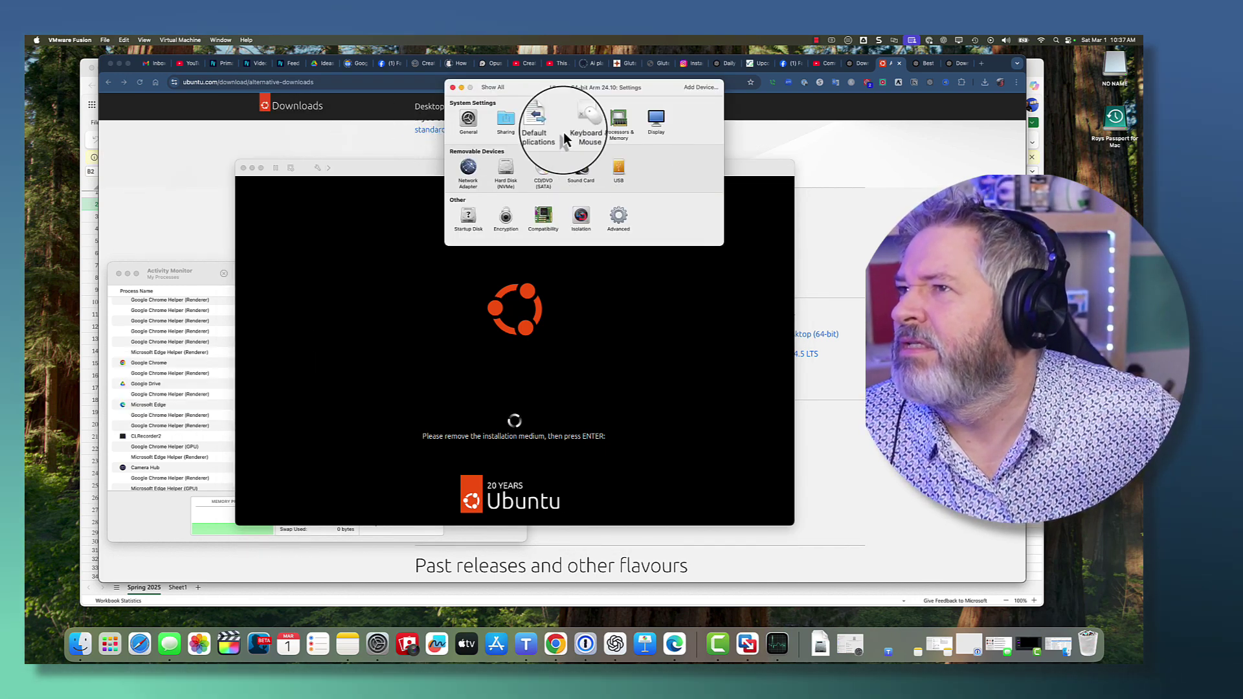
left_click(545, 170)
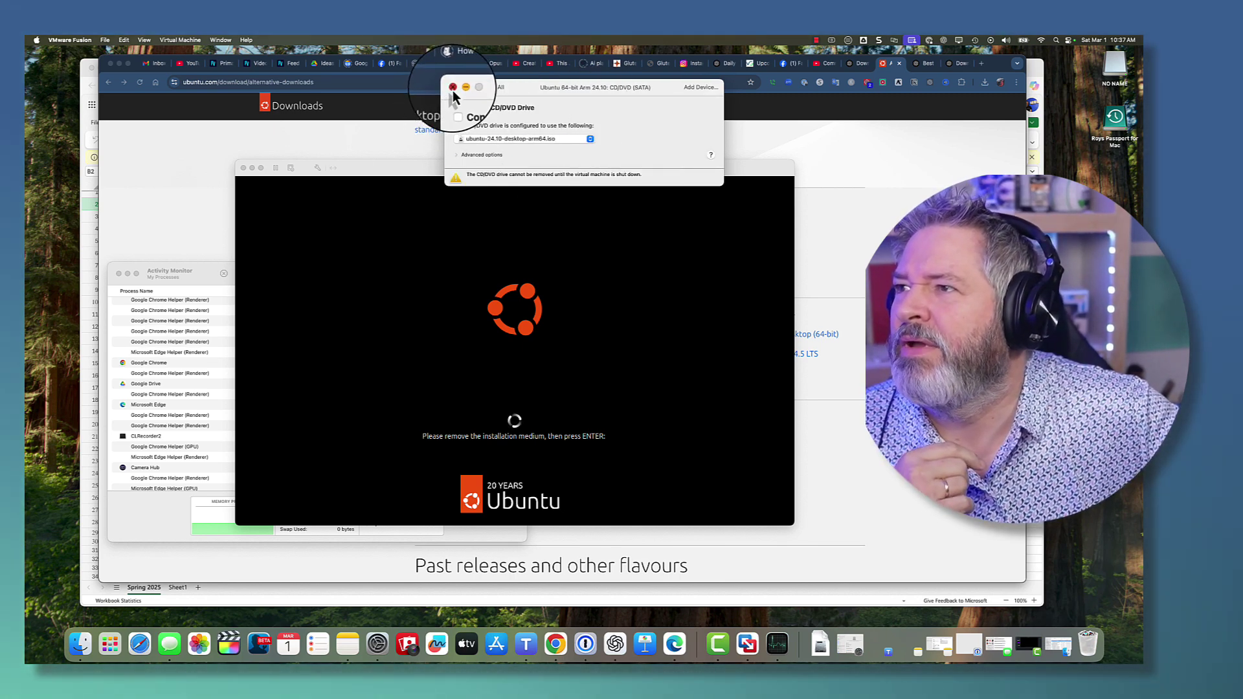
left_click(453, 89)
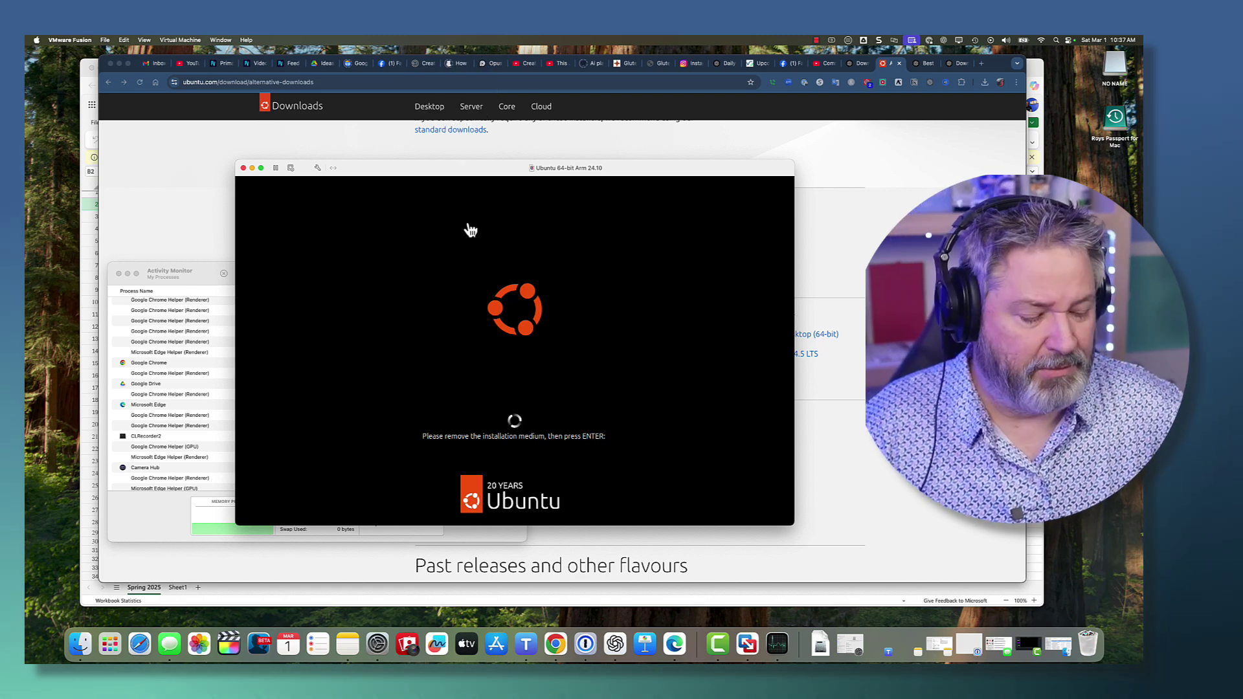
left_click(470, 230)
key("Return")
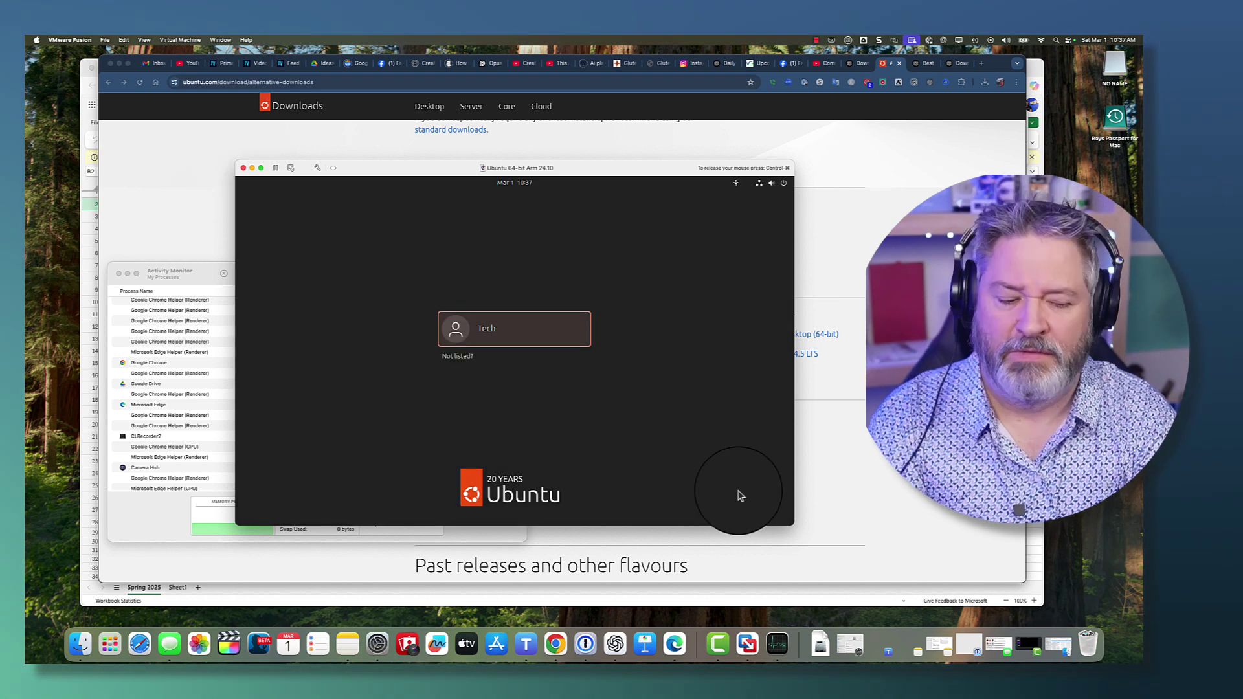
Step: Log in with the account password and decline sharing system data in the welcome setup
key("Return")
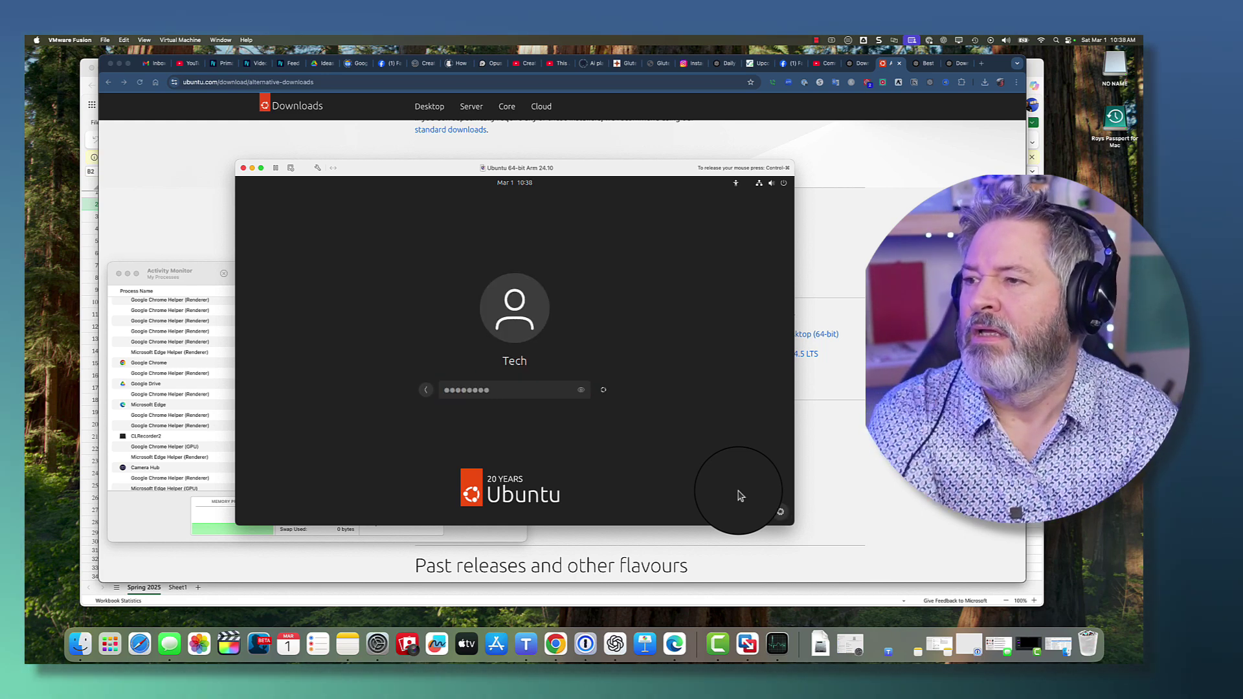
key("Return")
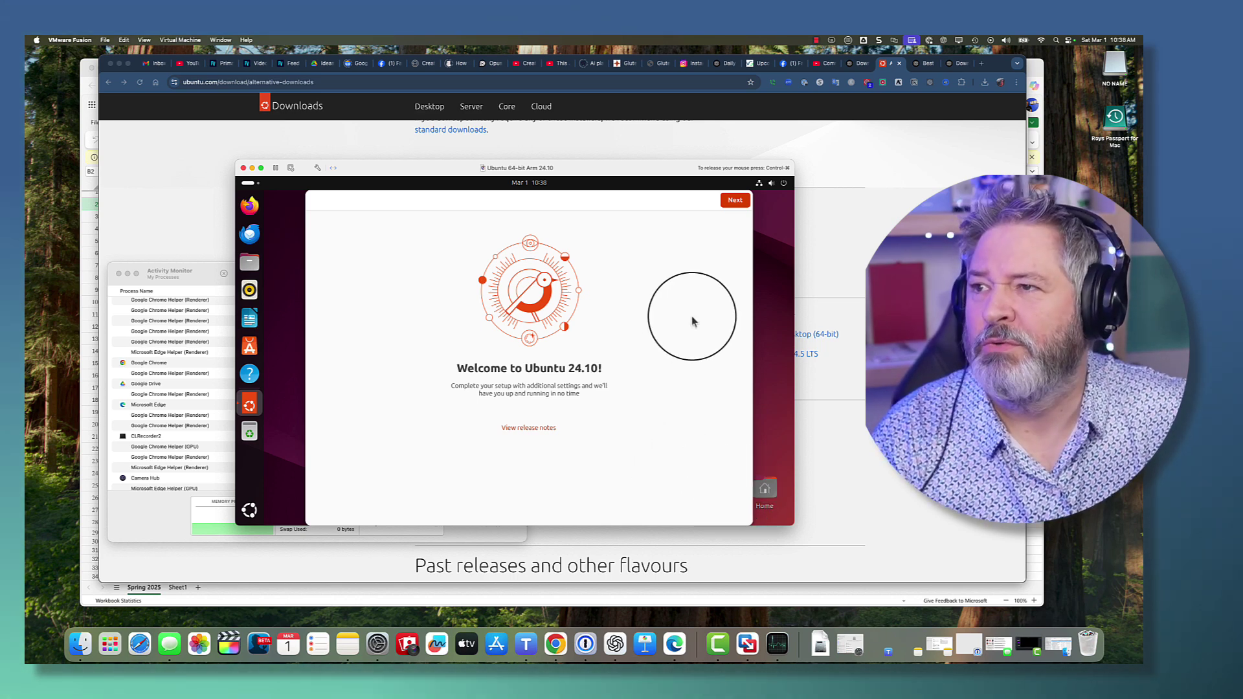
left_click(735, 202)
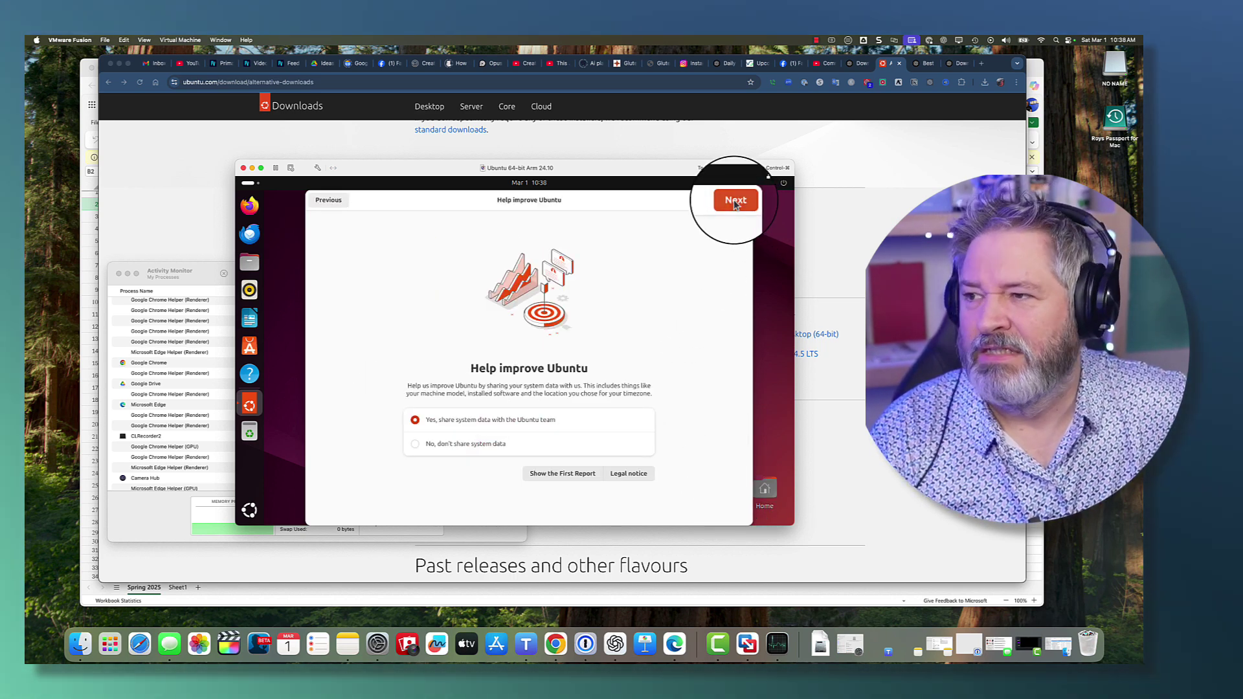
left_click(456, 444)
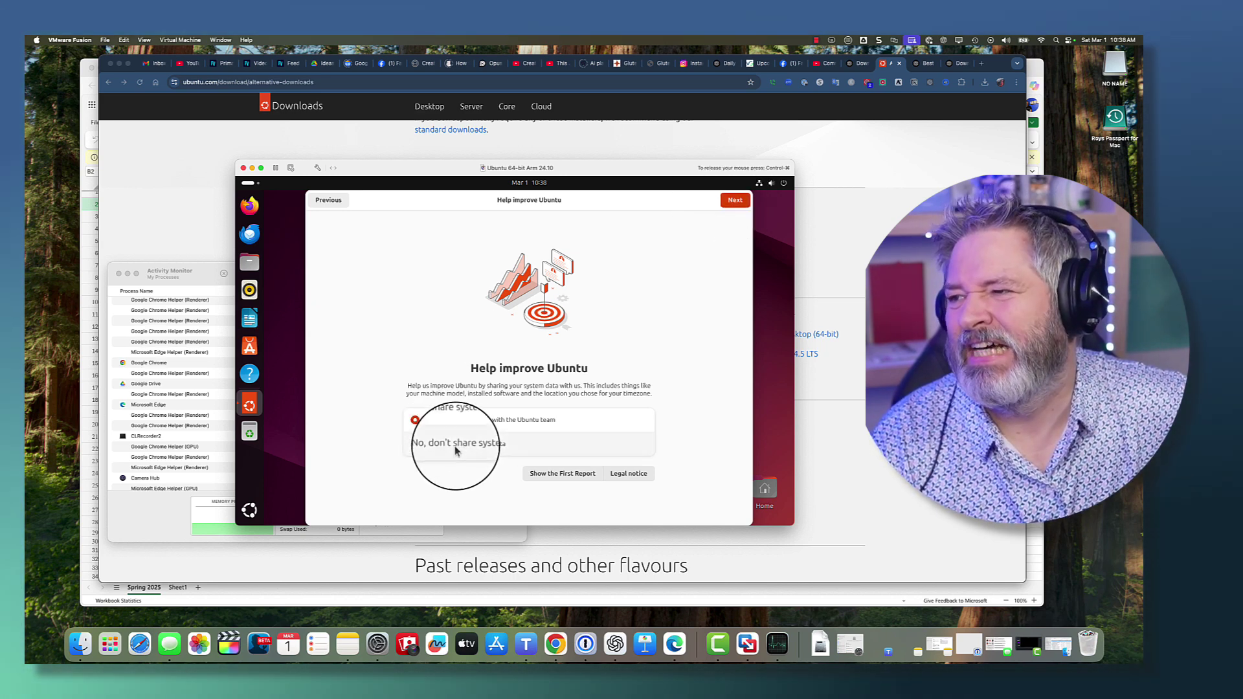
left_click(735, 200)
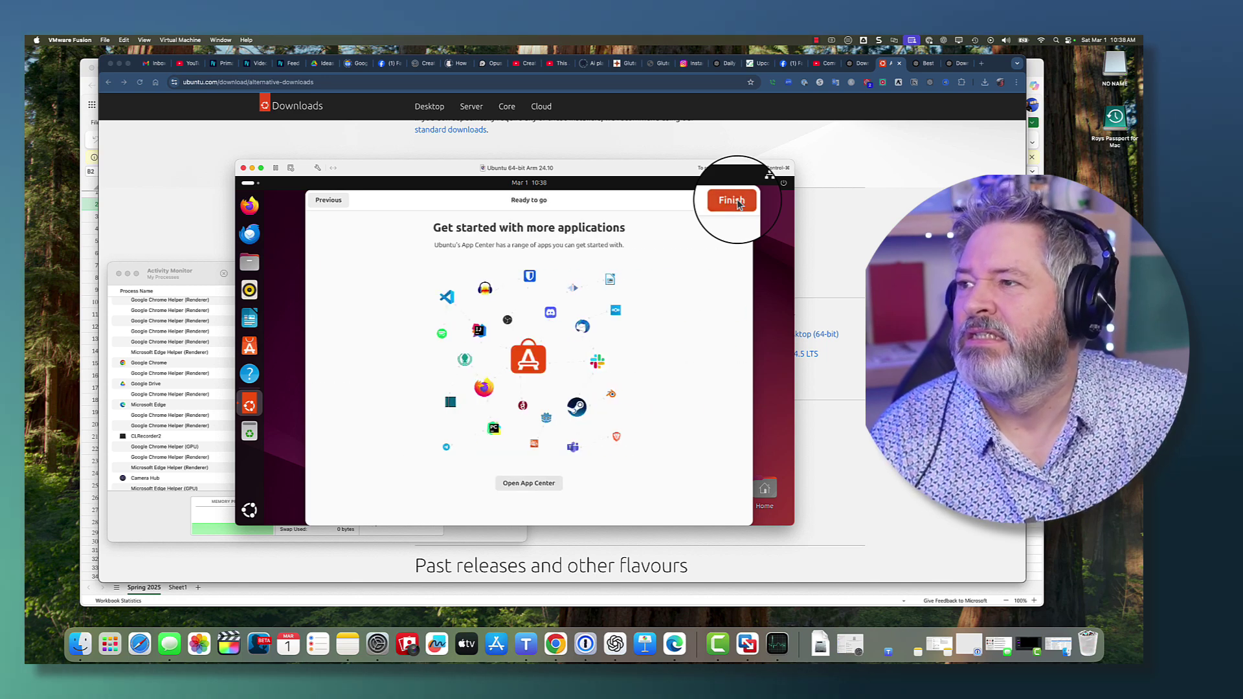
Step: Open App Center and scroll through the Explore list
left_click(525, 486)
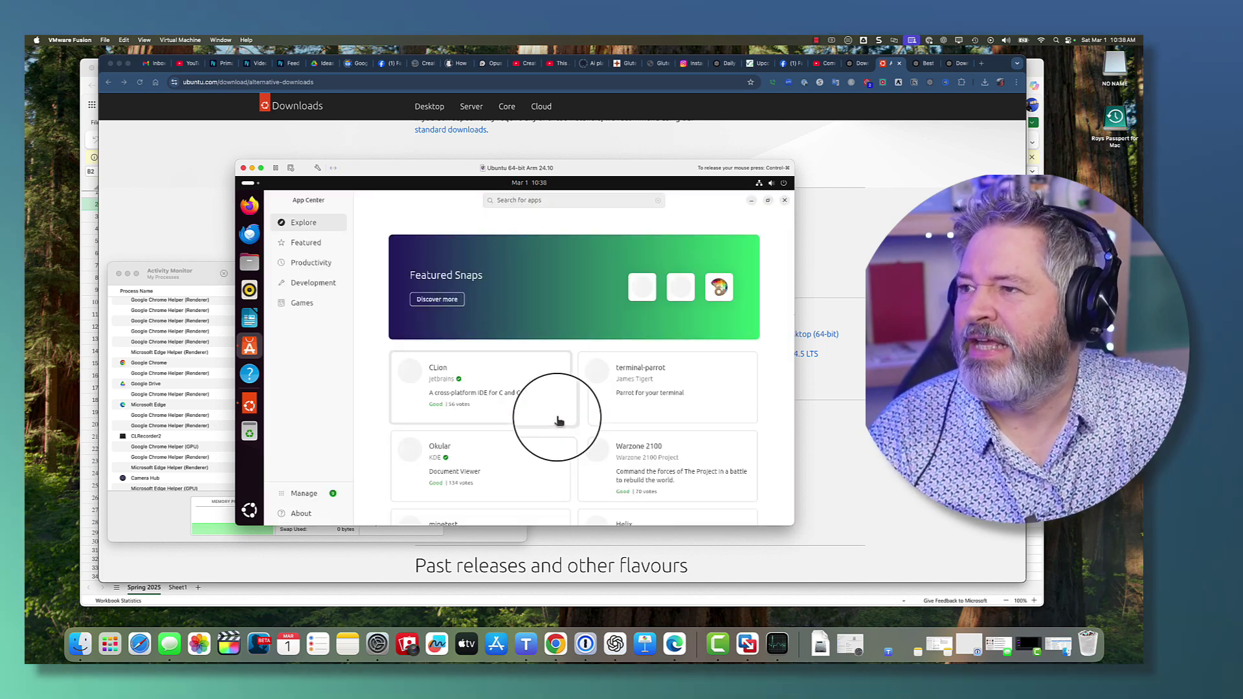
scroll(531, 419, "down", 3)
scroll(531, 419, "down", 10)
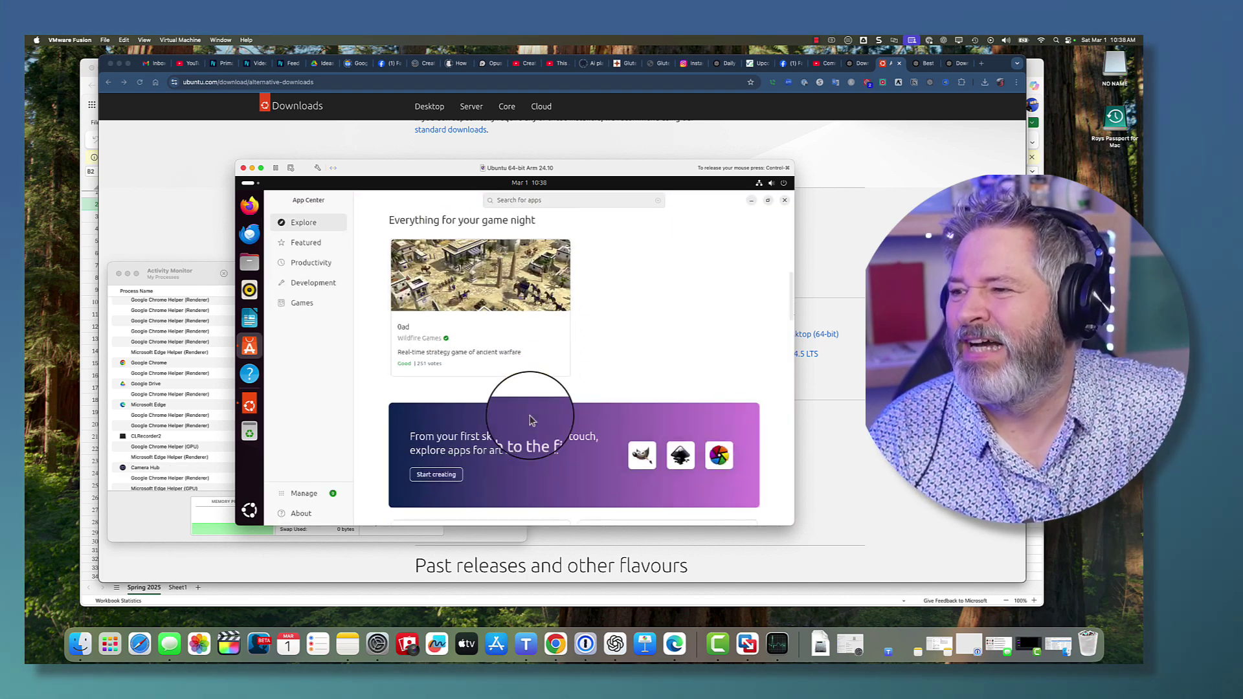
scroll(530, 421, "up", 3)
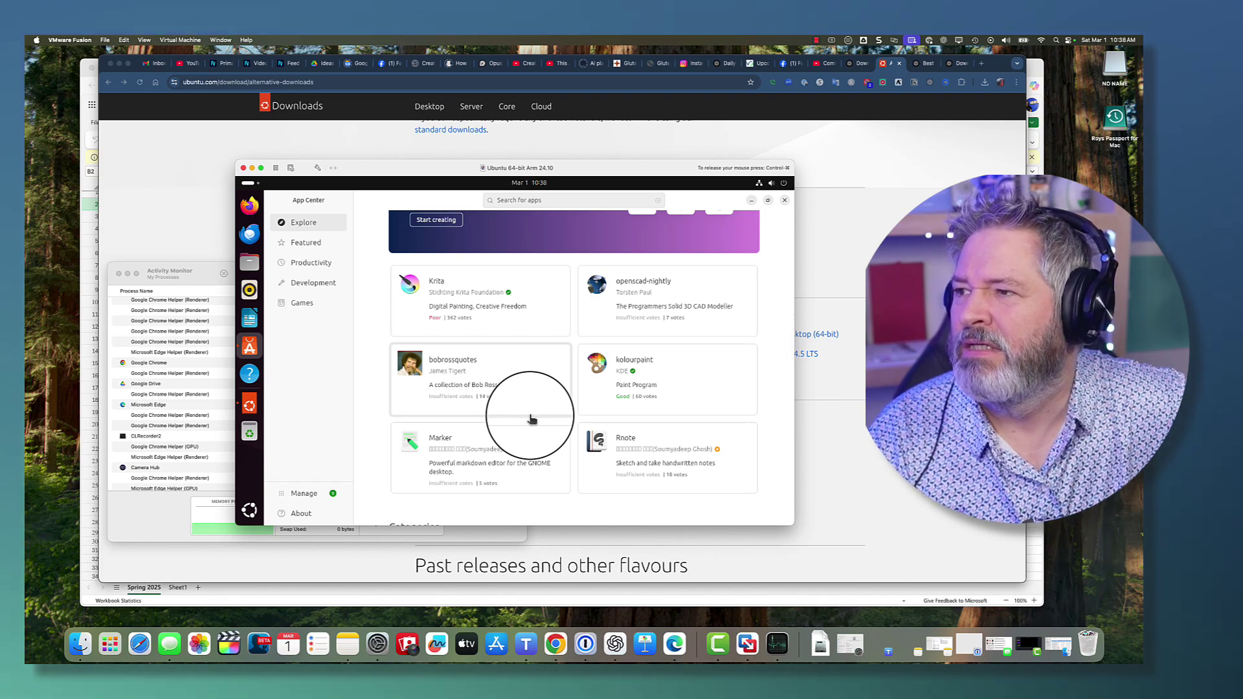
scroll(466, 353, "down", 1)
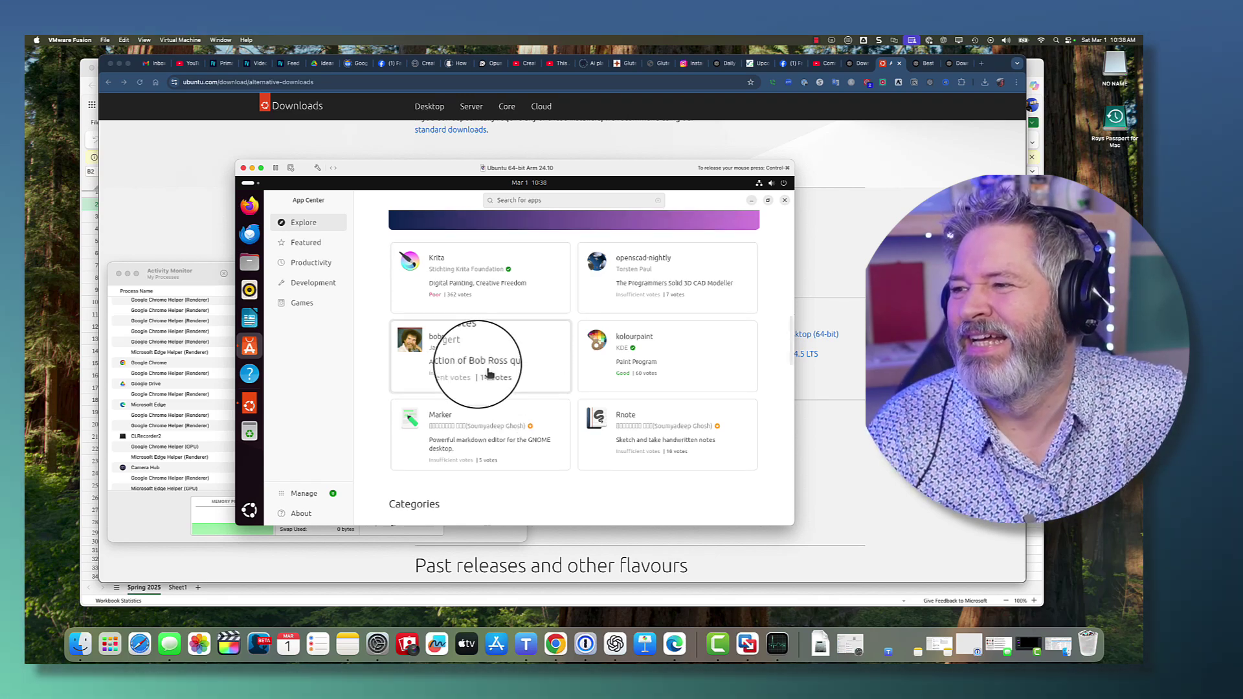
Step: Install the bobrossquotes app, authenticating with the account password
left_click(449, 342)
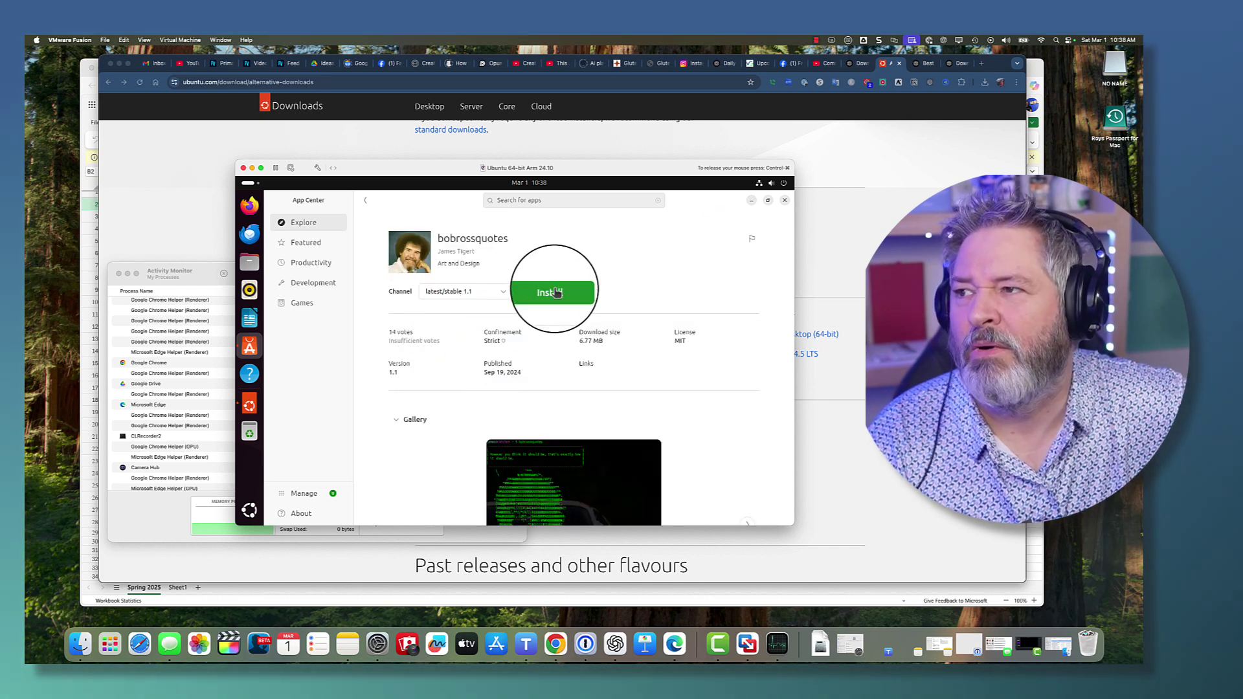
left_click(556, 292)
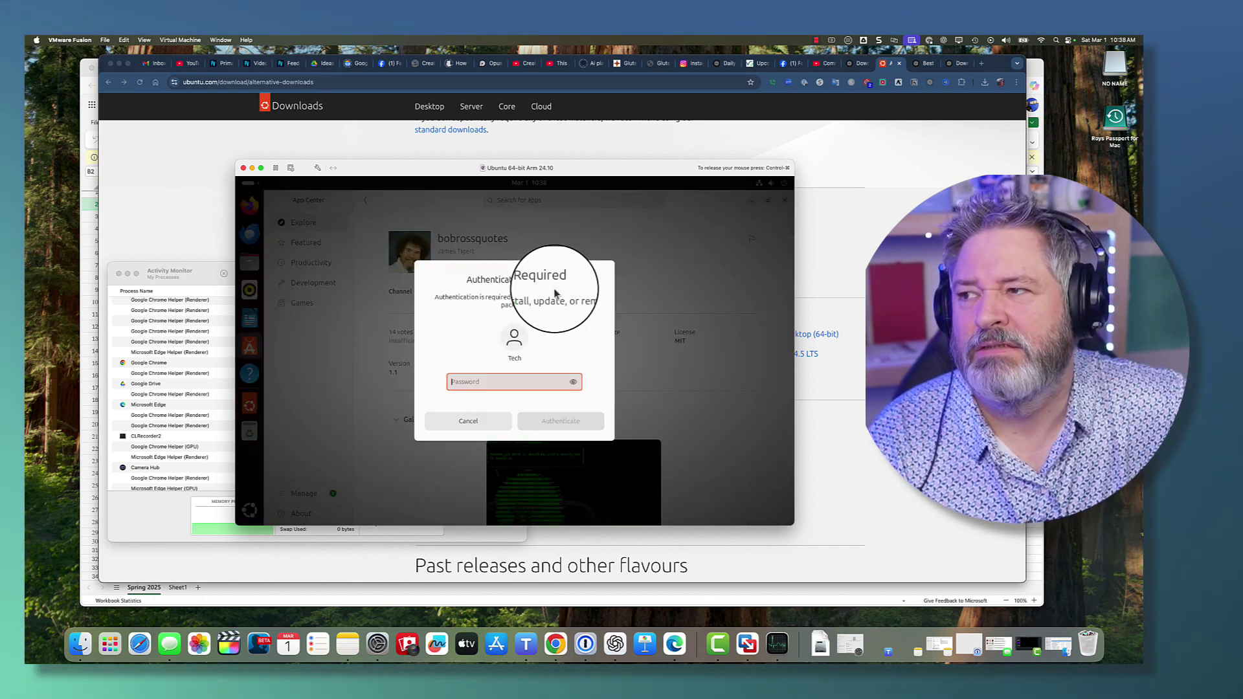
type("••••••••••")
key("Return")
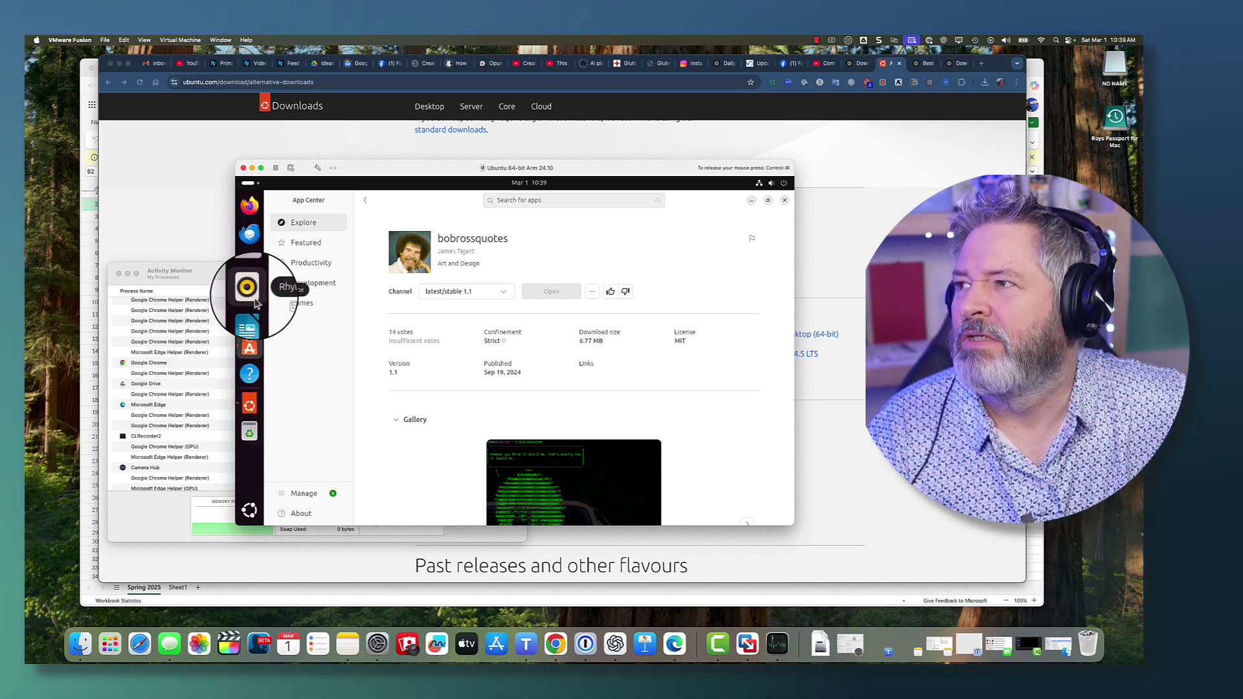
Step: Install chromium from App Center's Featured > Productivity list, then show the Activities overview
left_click(248, 185)
left_click(248, 185)
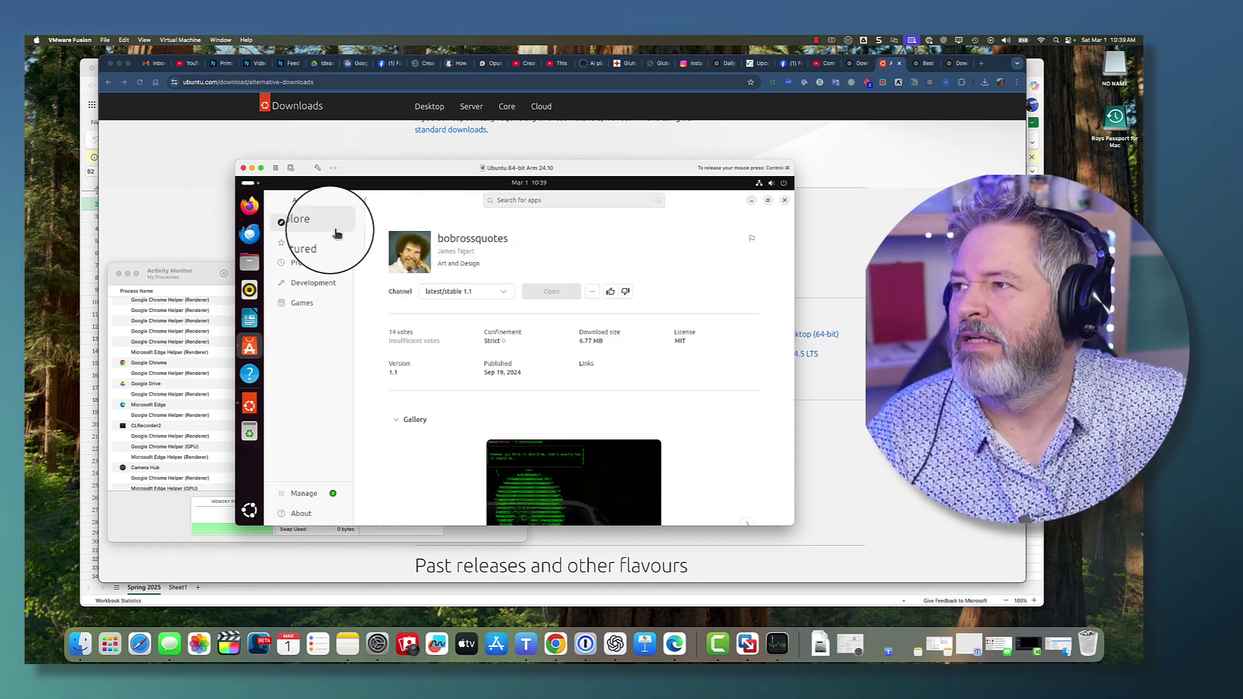
left_click(308, 243)
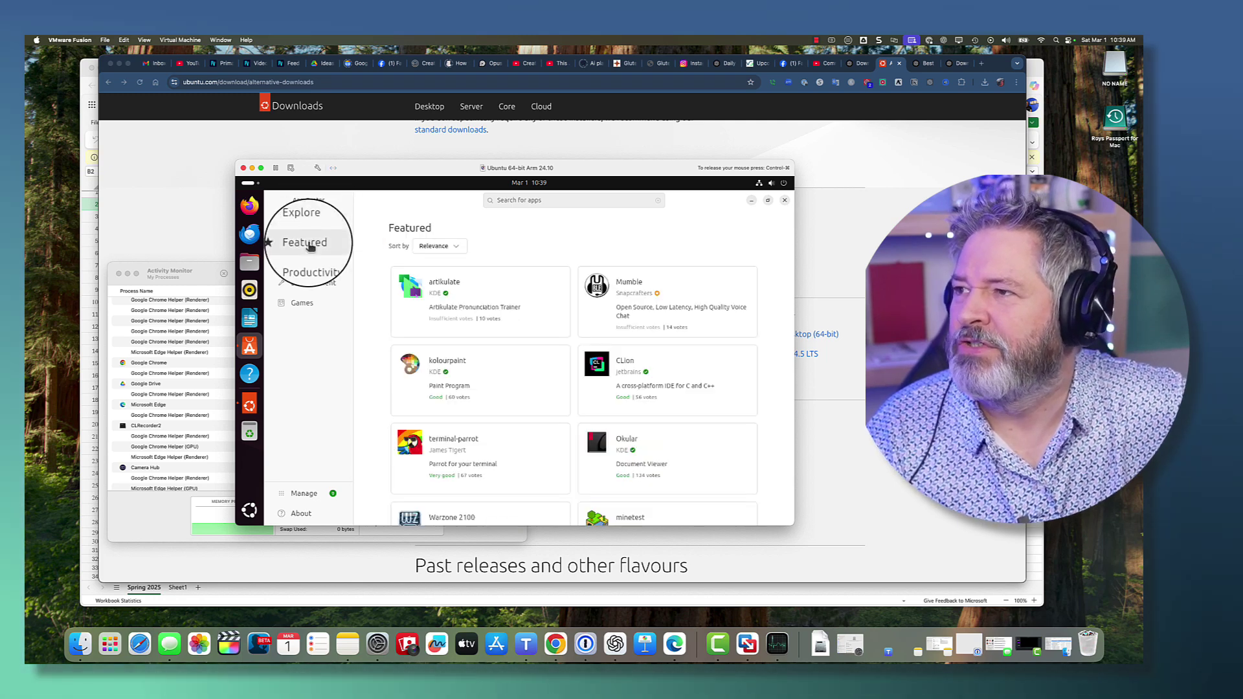
left_click(309, 264)
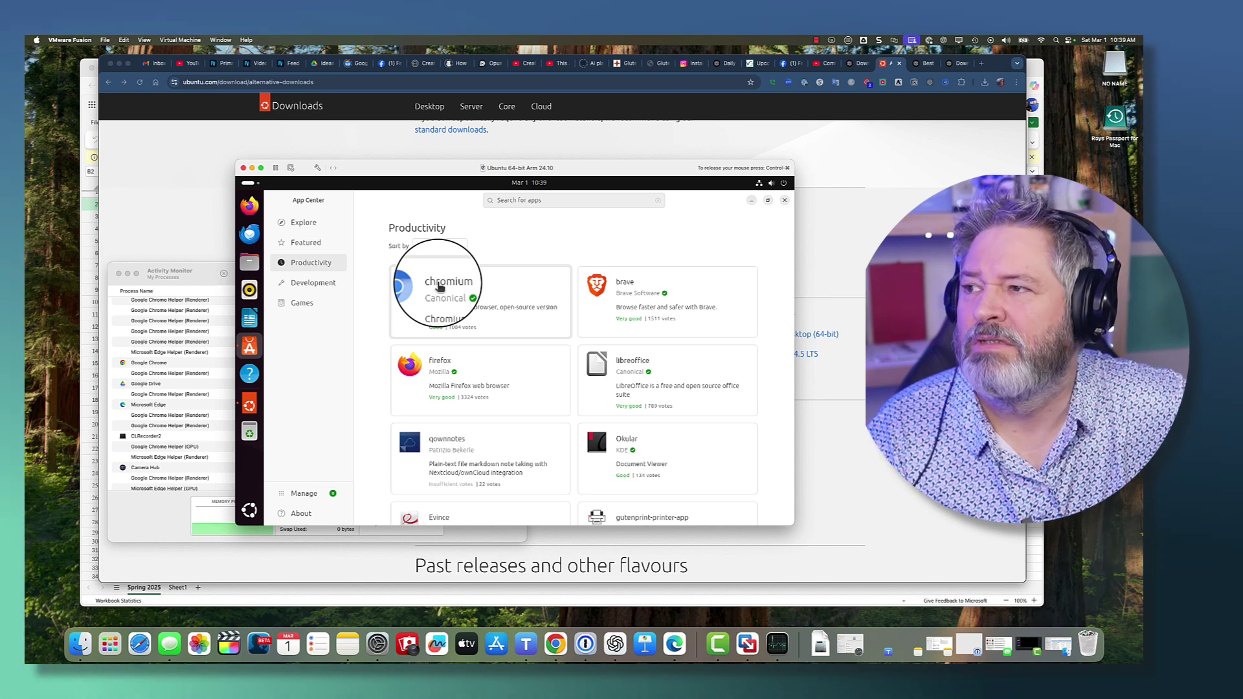
left_click(438, 287)
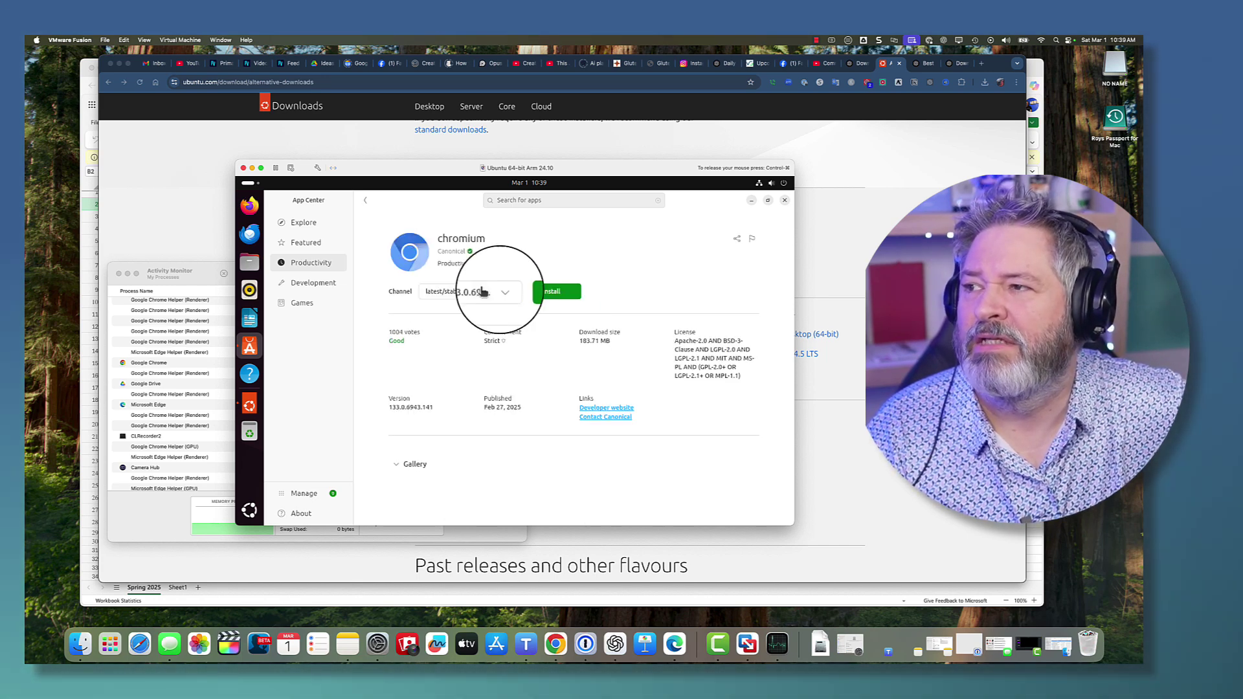
left_click(552, 293)
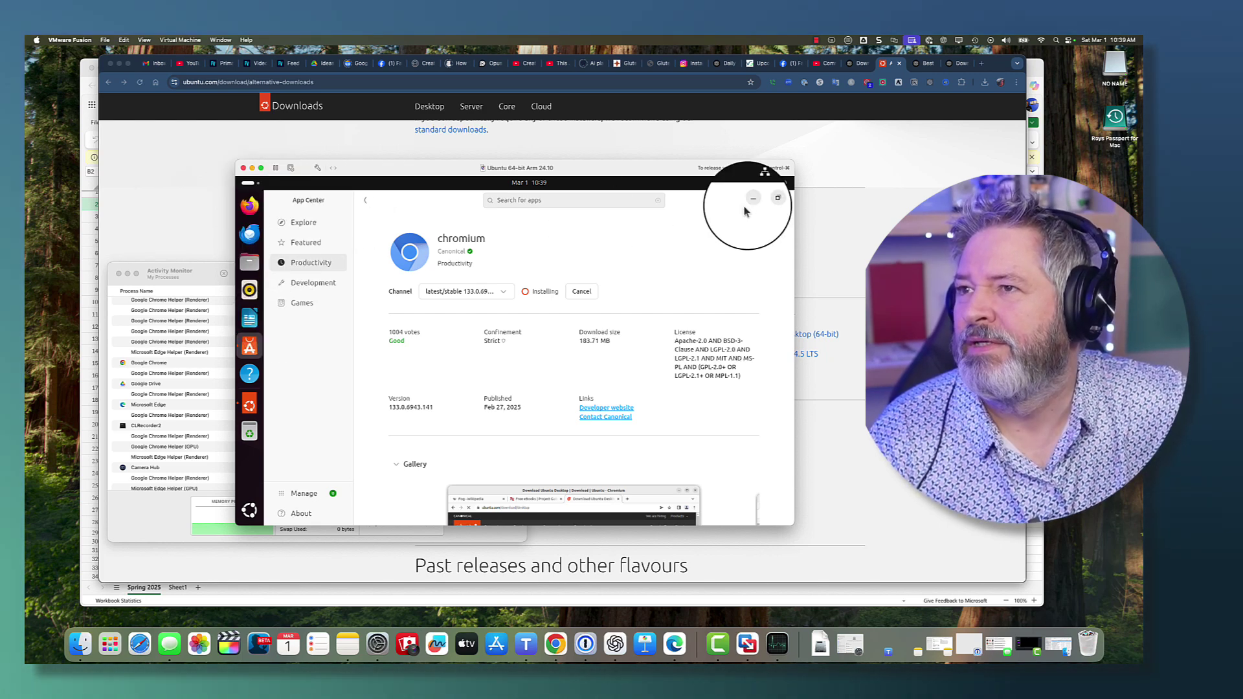
left_click(248, 185)
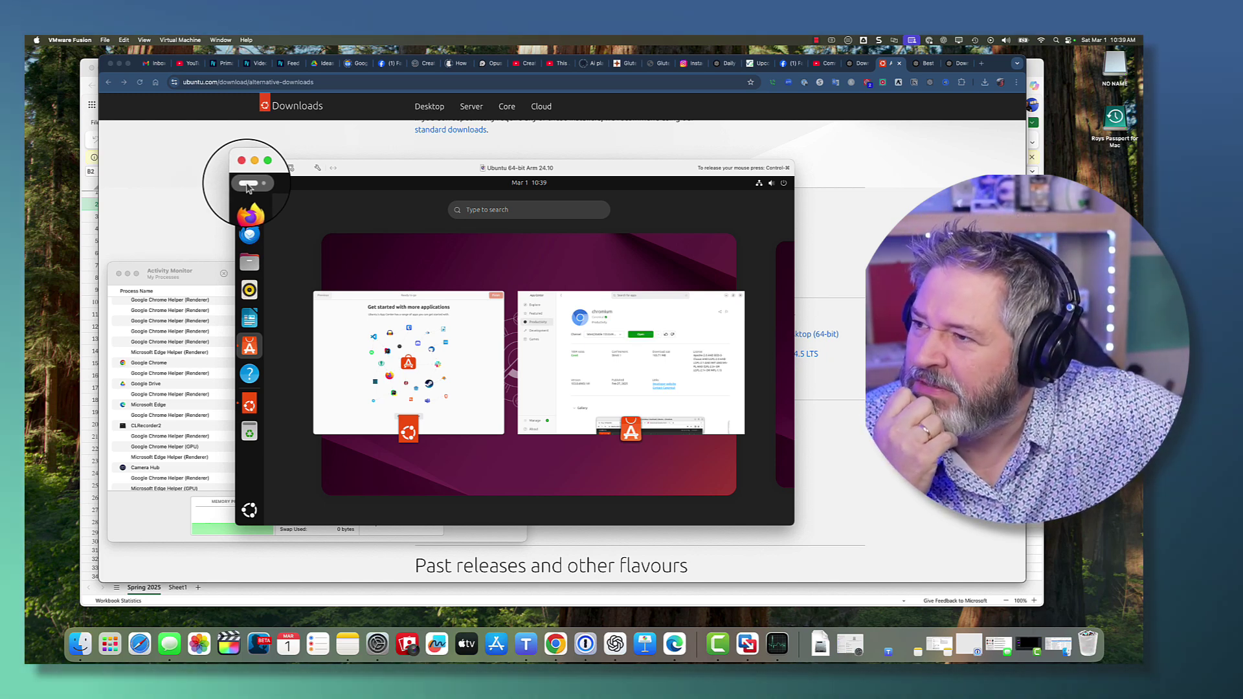
Step: Open Terminal from the app grid and fix the mistyped command
left_click(250, 511)
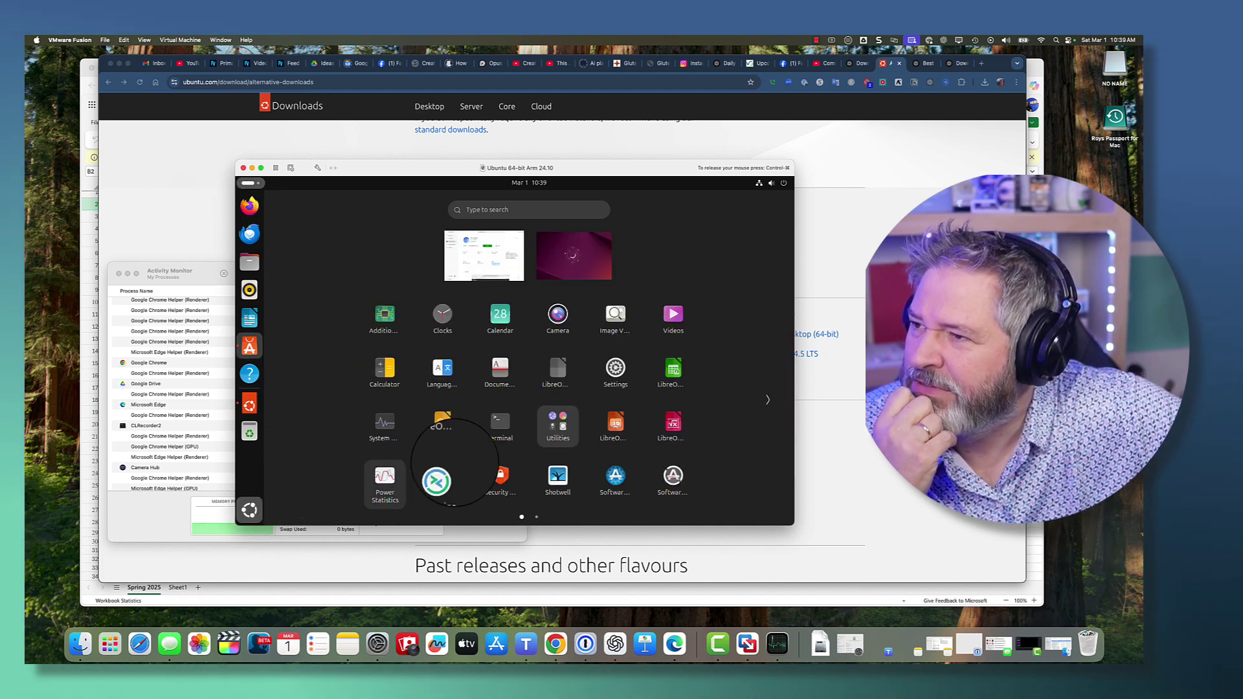
left_click(500, 424)
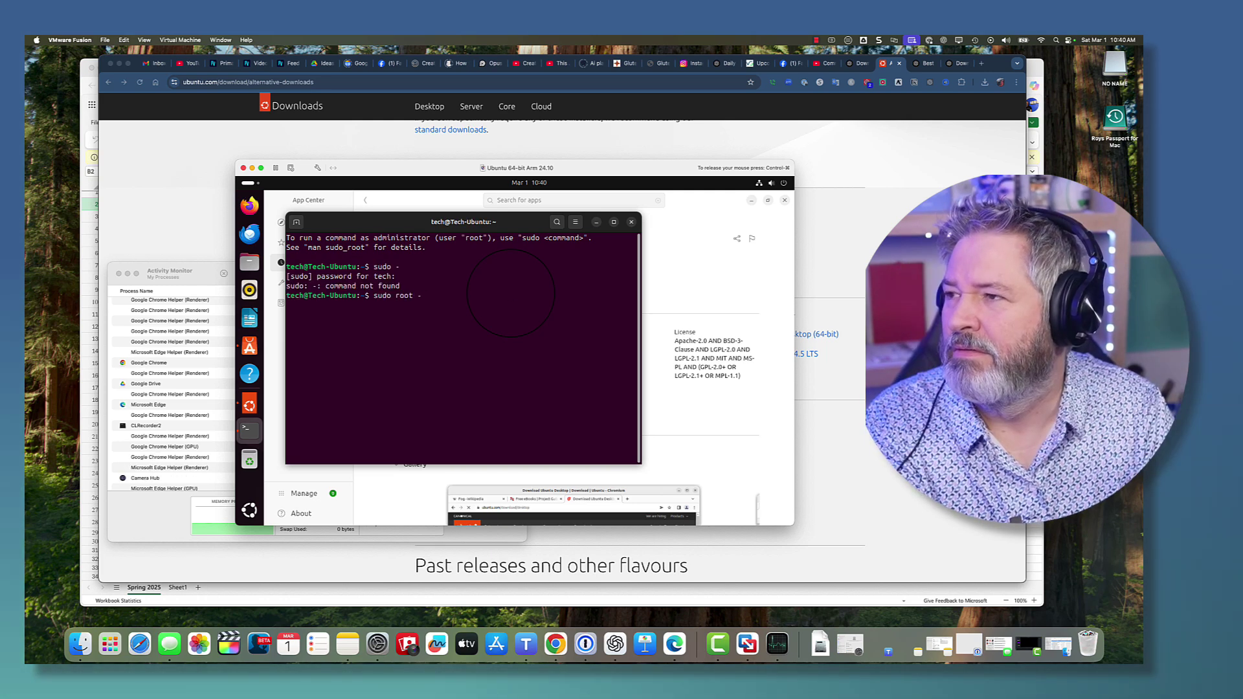
key("BackSpace")
key("BackSpace")
key("BackSpace")
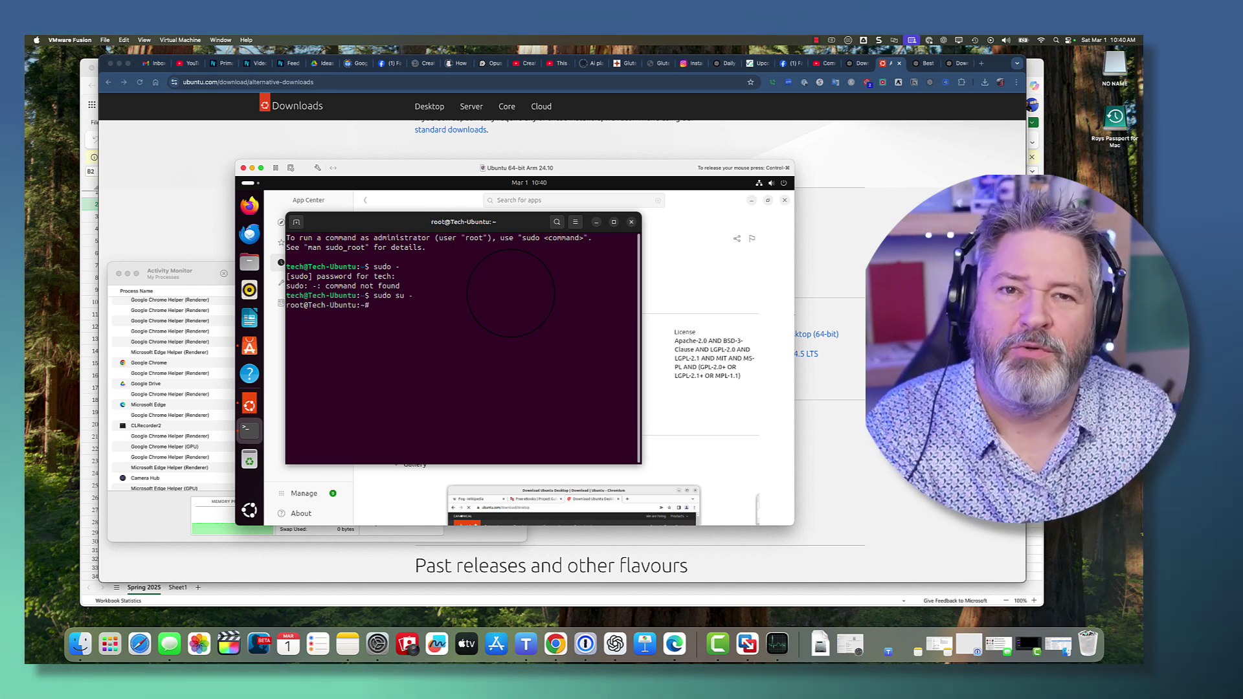
Step: Run df -a and df -h, showing the 19G root partition 57% used
type("df ")
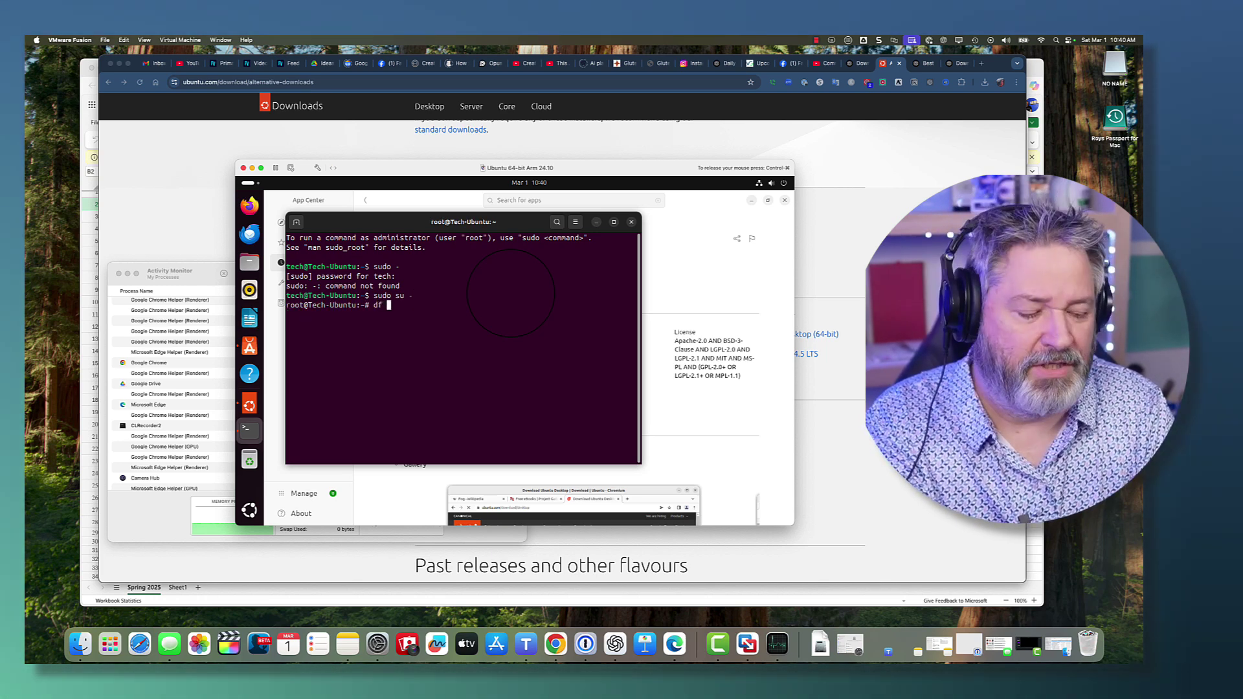
type("-a")
key("Return")
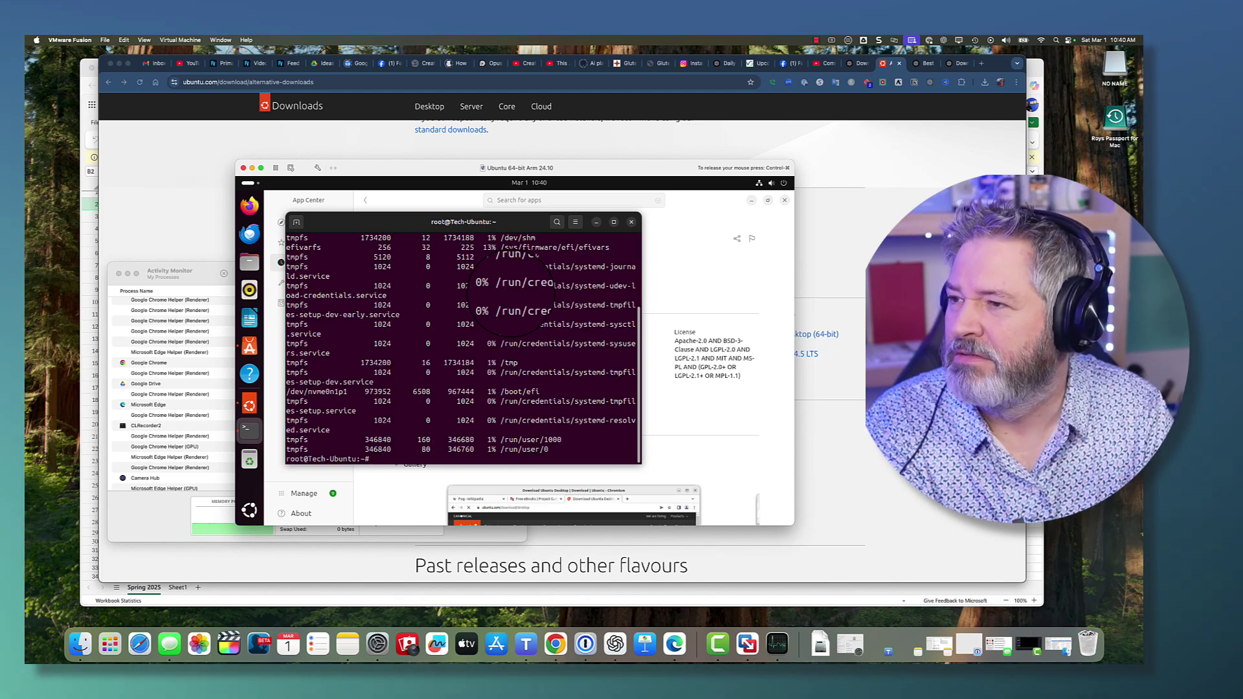
type("df -h")
key("Return")
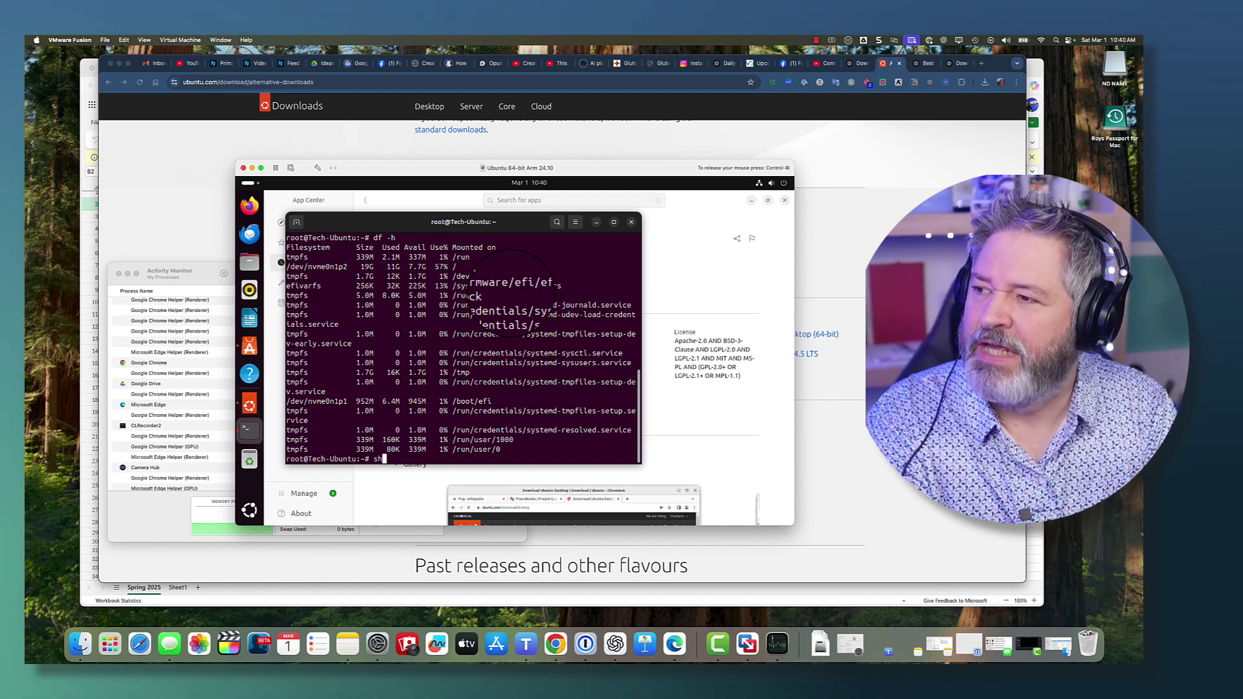
Step: Shut down the Ubuntu guest with shutdown -h now
type("wn ")
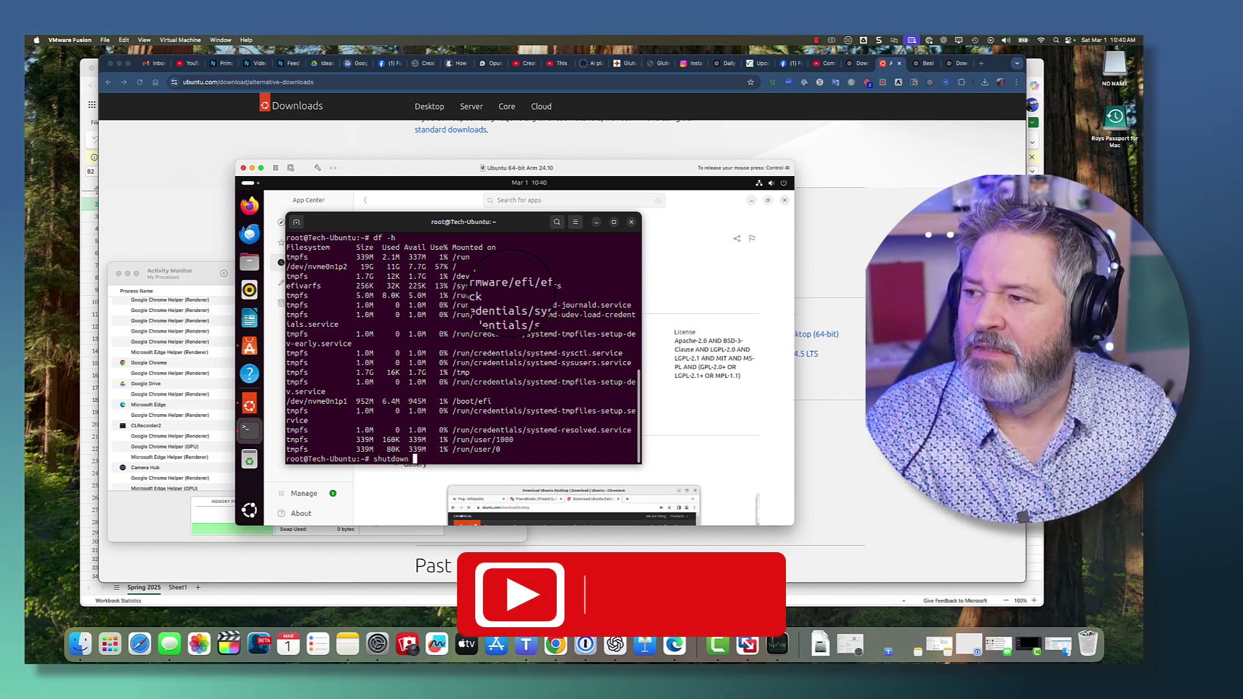
type("-h now")
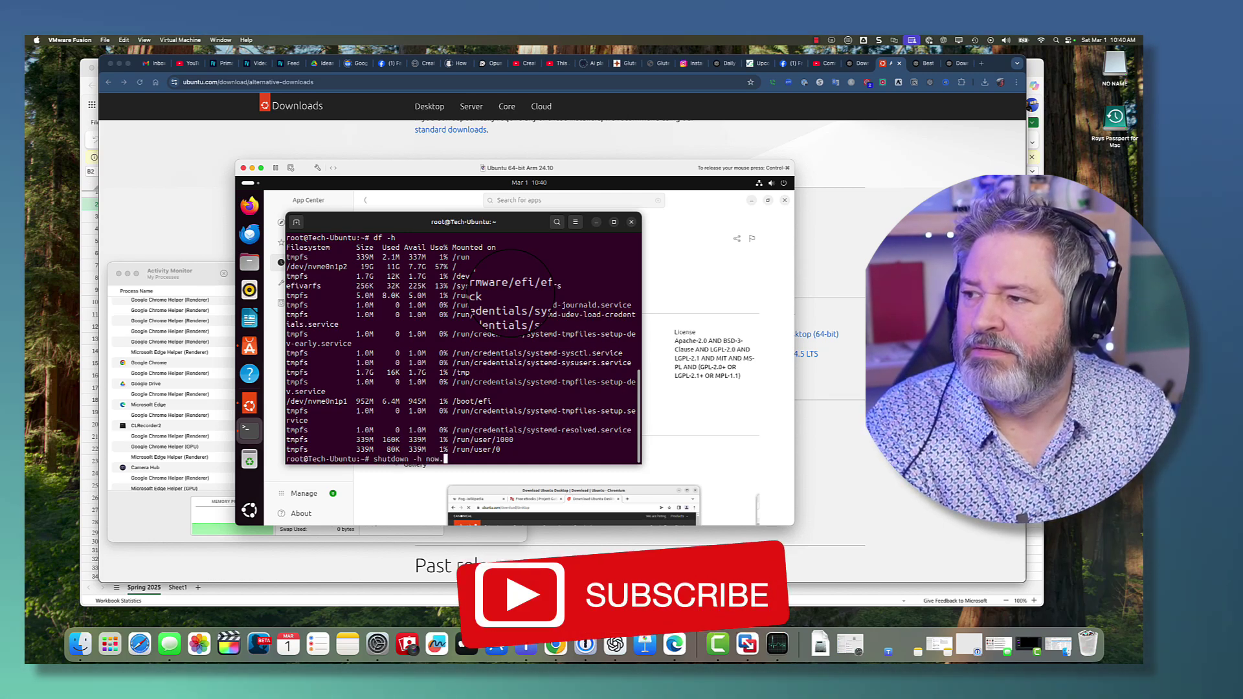
key("Return")
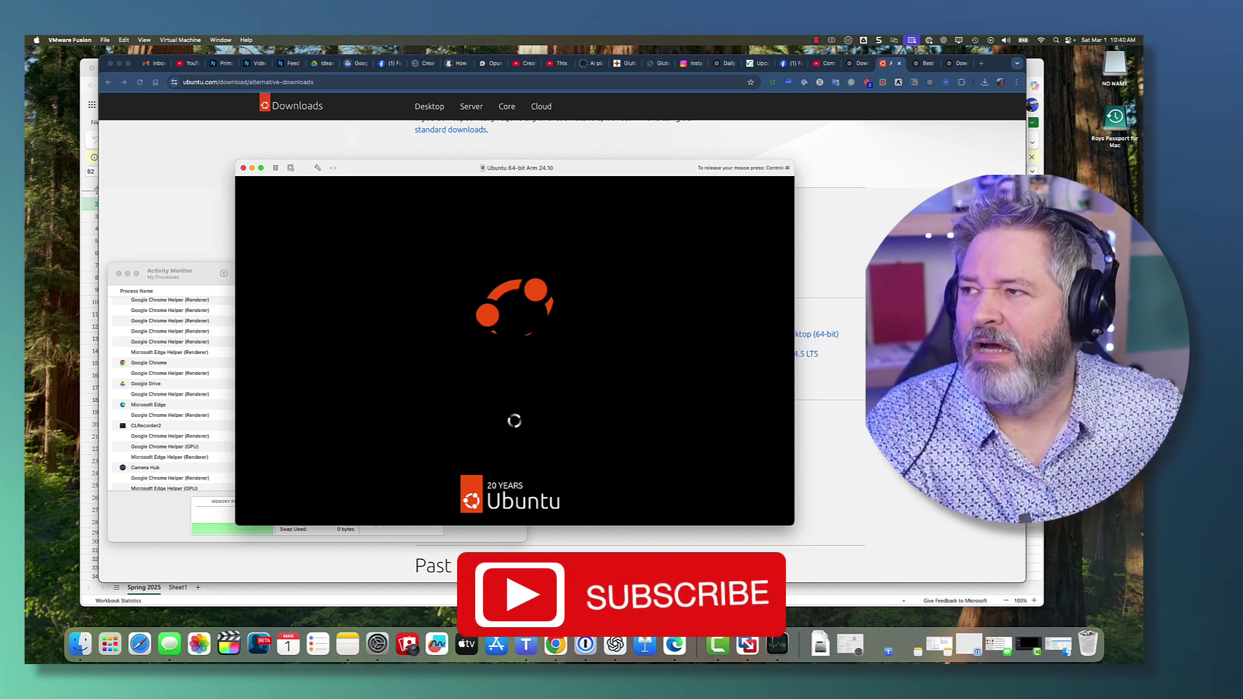